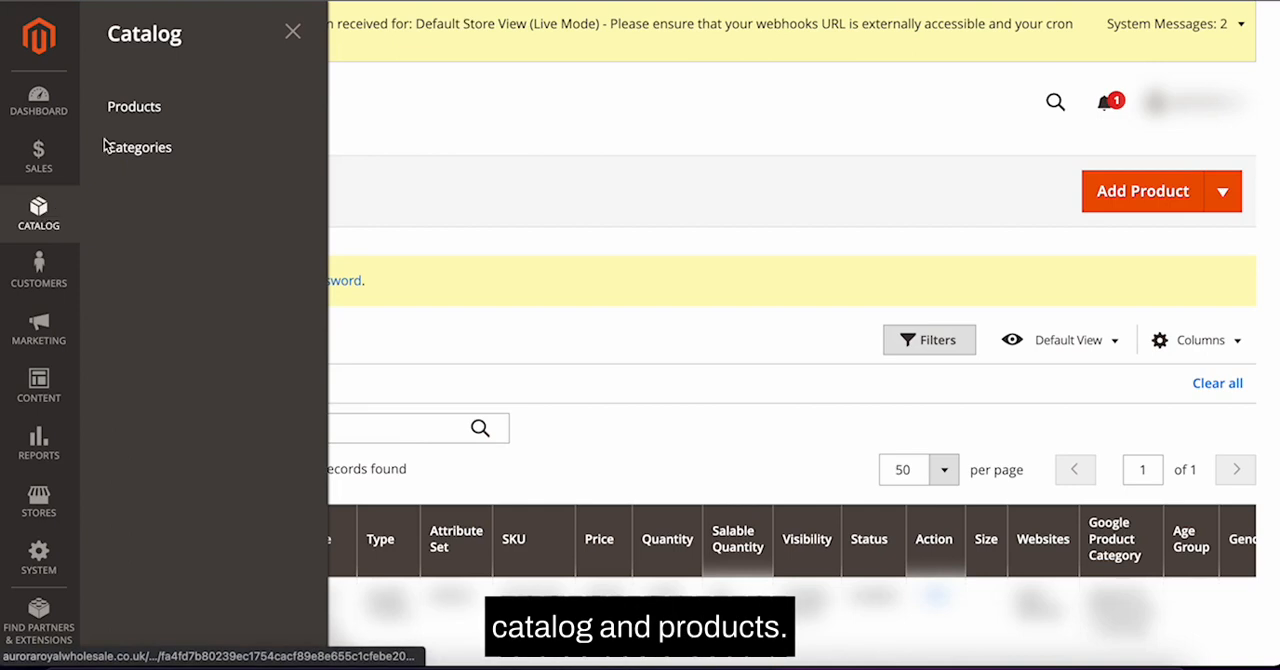
Step: Open the catalog's product list and start adding a new product
click(139, 107)
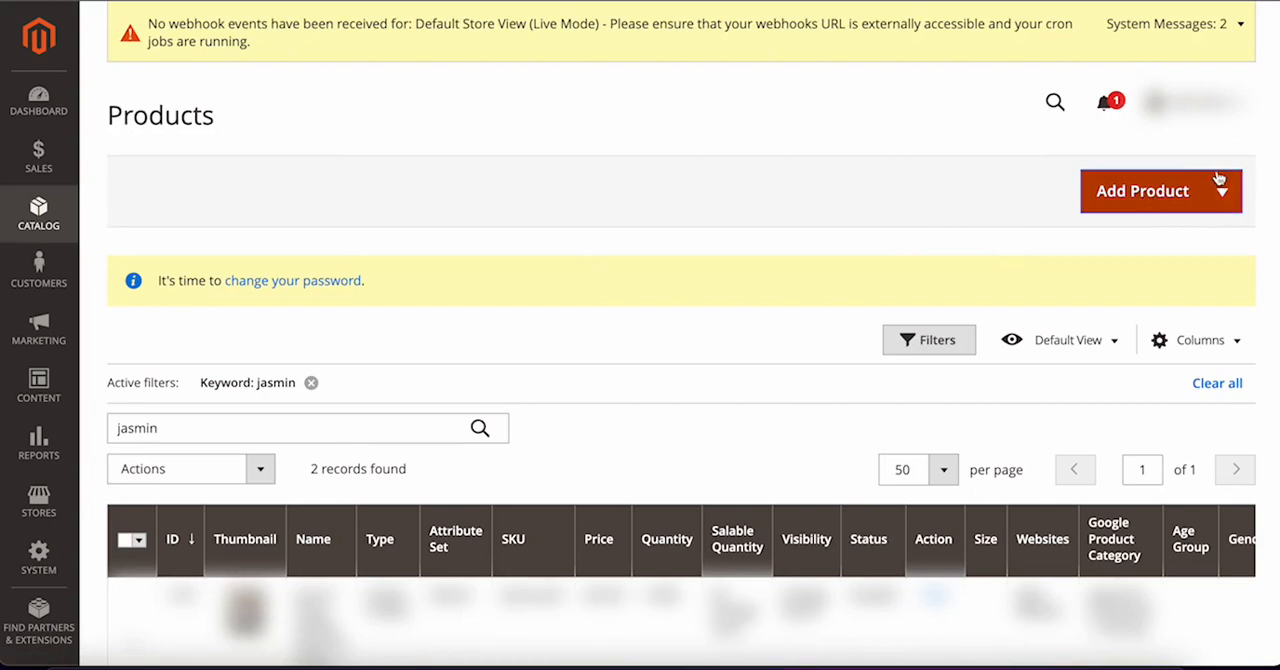
click(1219, 196)
click(1171, 232)
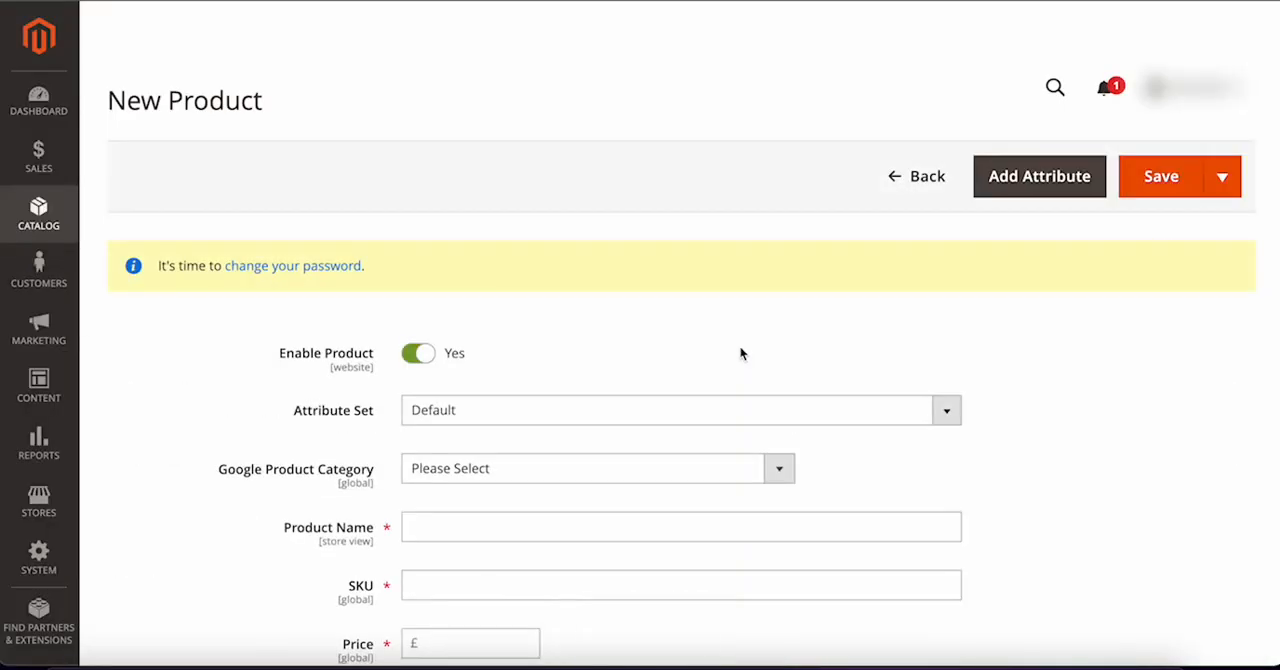
Step: Review the attribute set options and browse the Google product category list without choosing one
scroll(740, 352, down, 2)
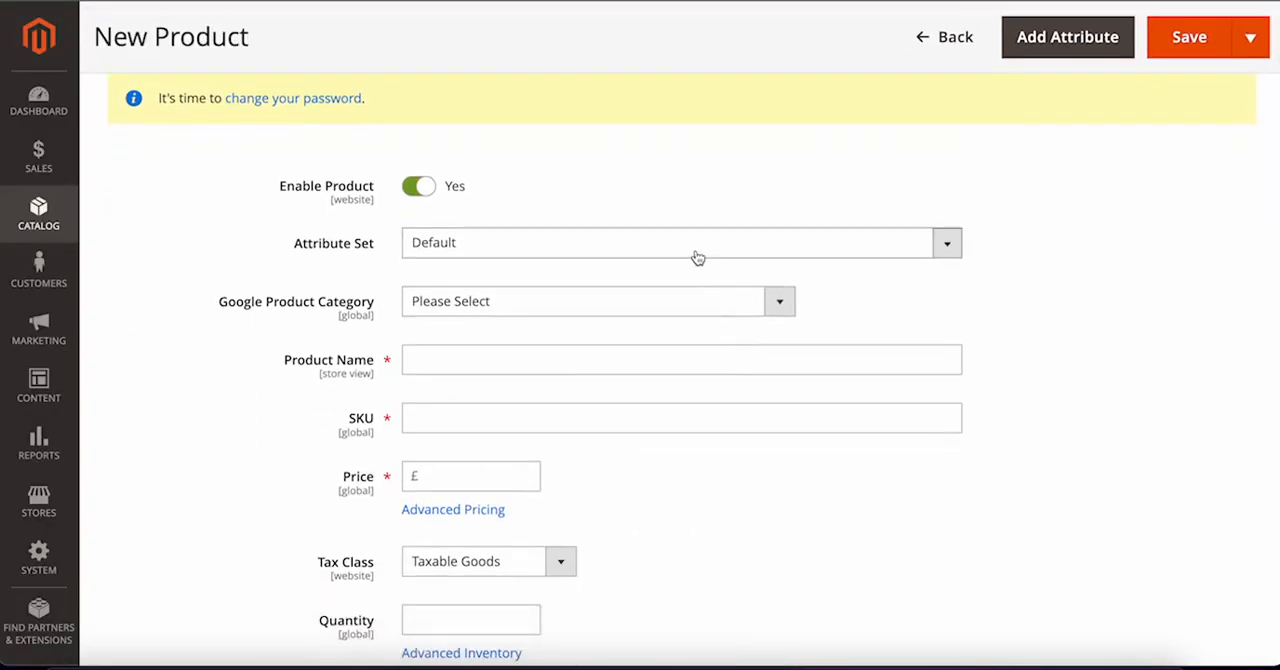
click(698, 256)
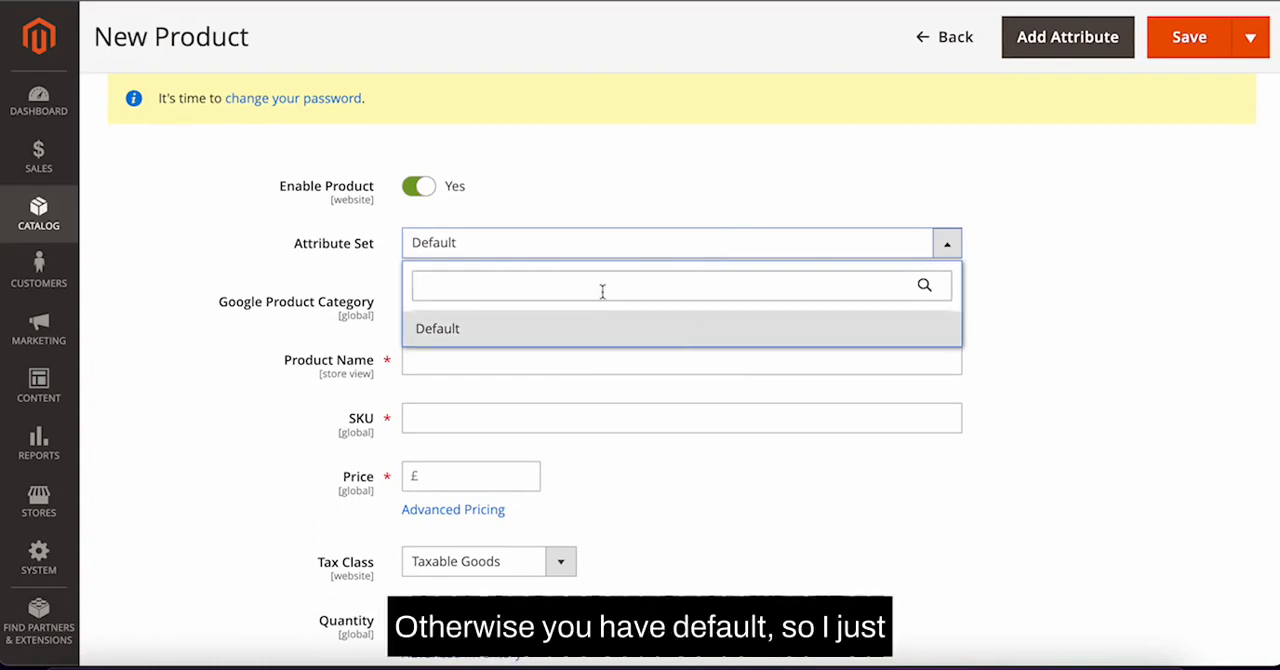
click(303, 283)
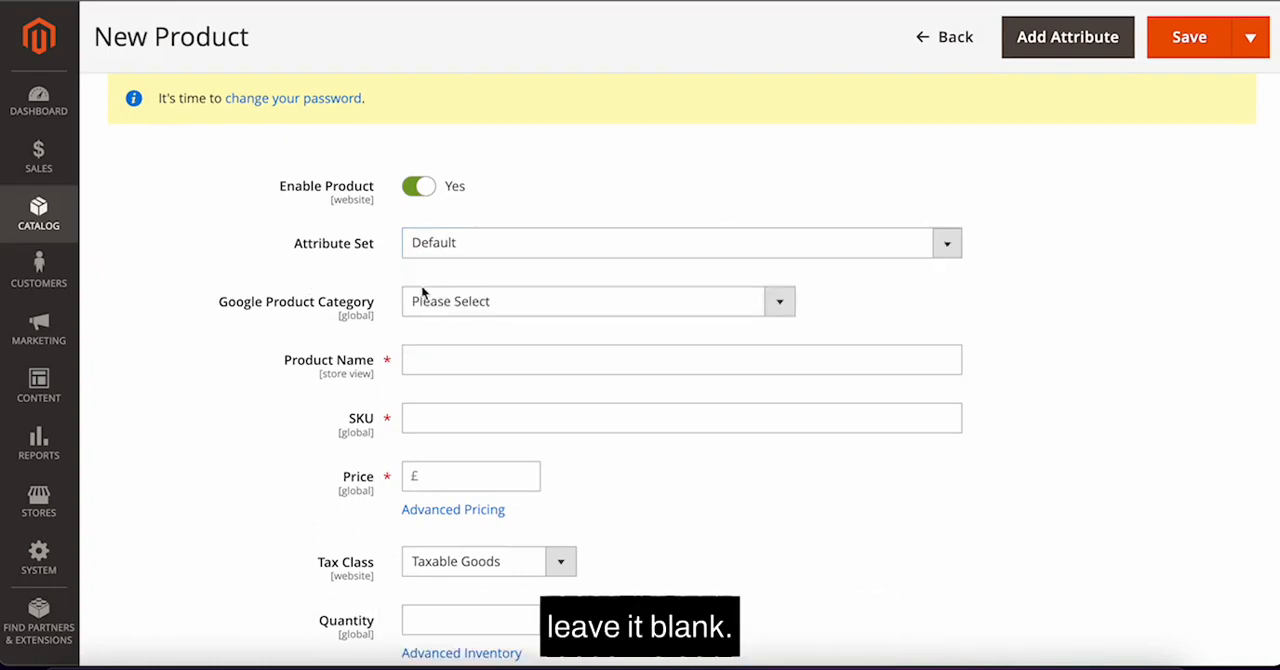
click(485, 315)
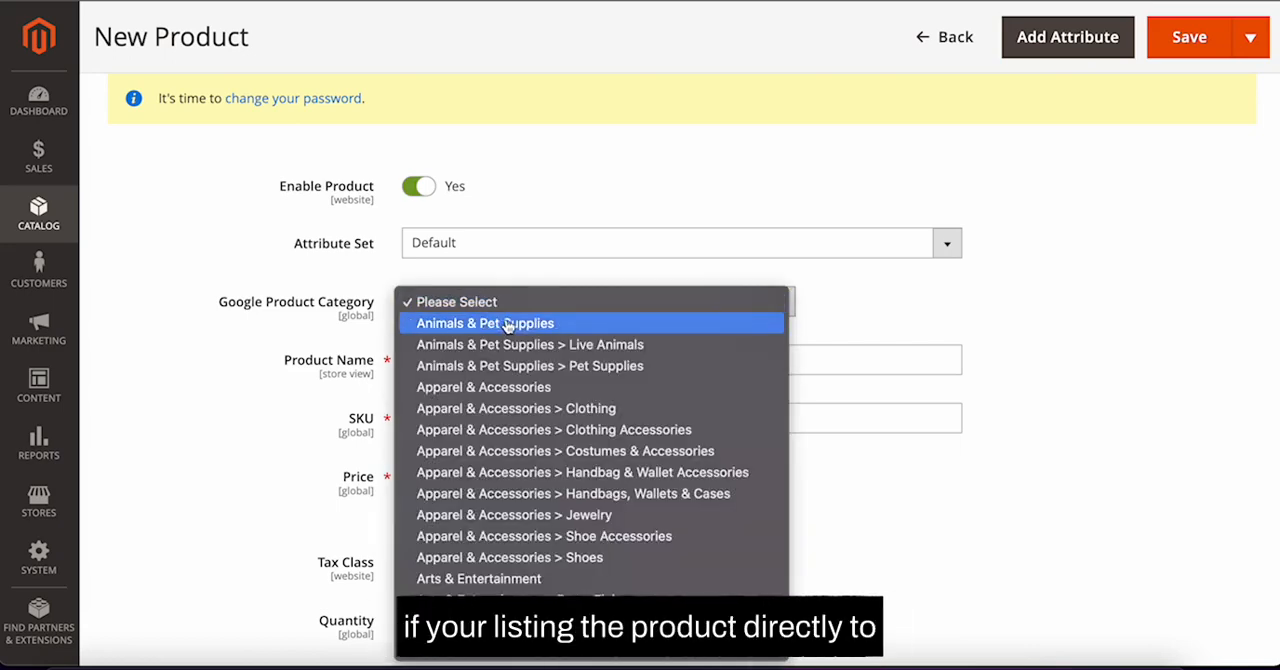
scroll(530, 430, down, 15)
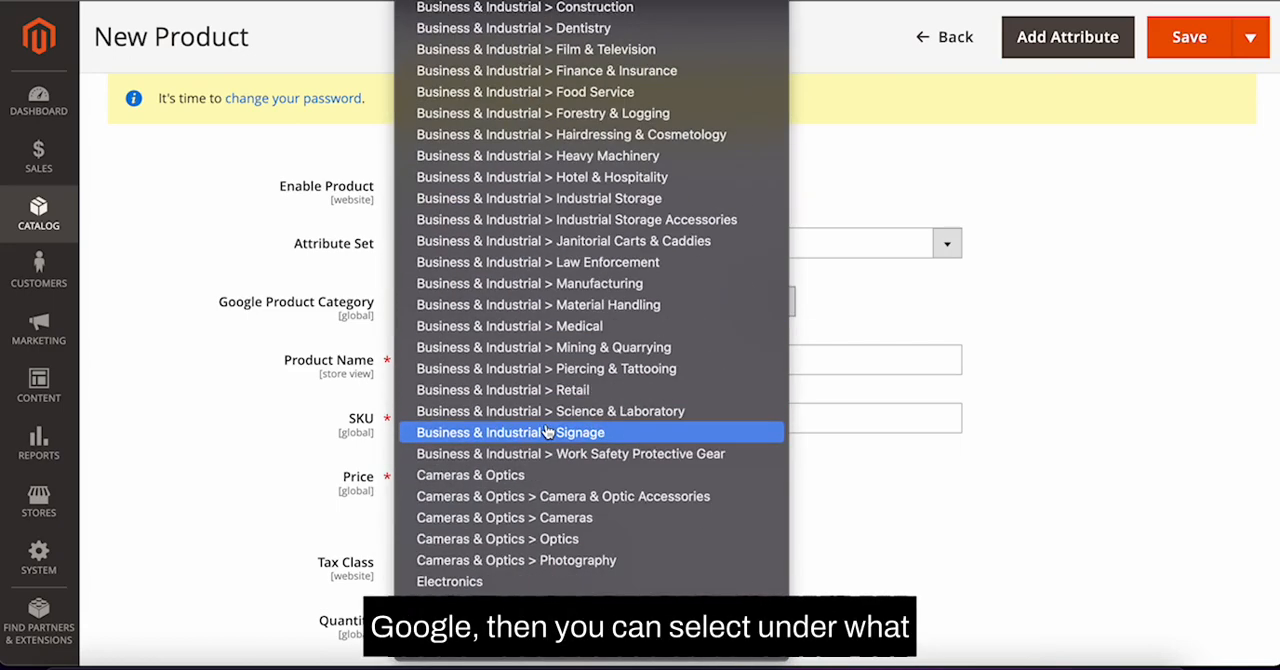
scroll(548, 430, up, 15)
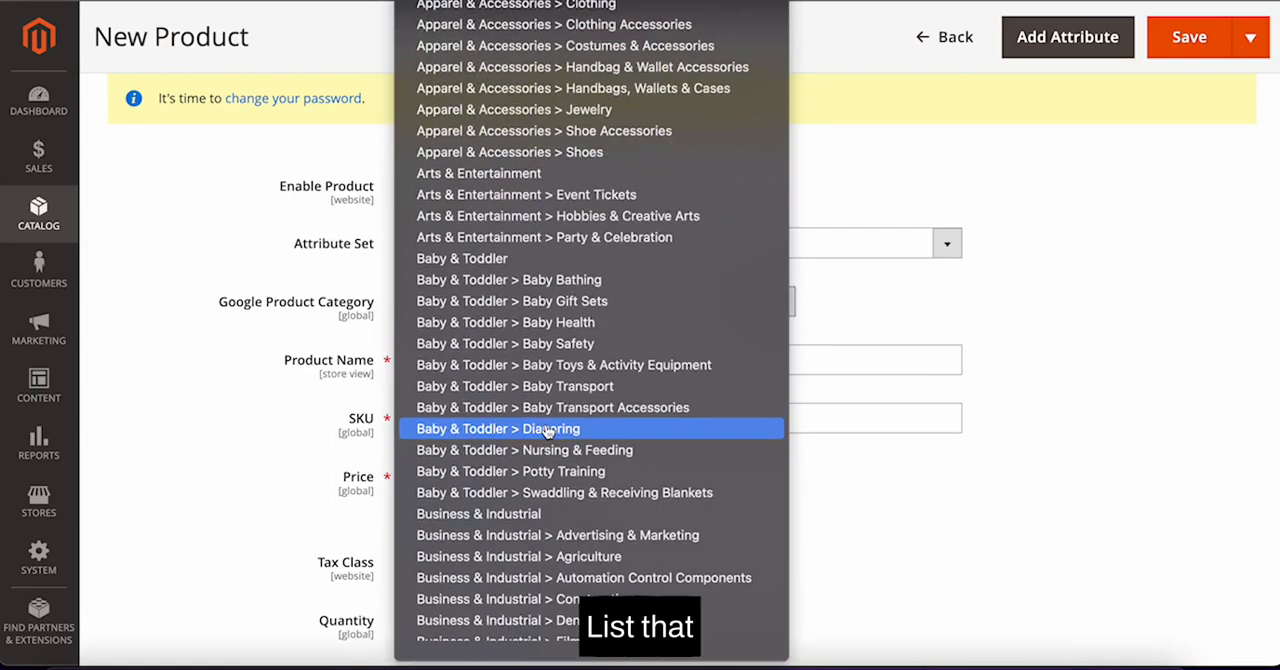
click(978, 283)
Step: Enter Test Product name as the product name
click(515, 360)
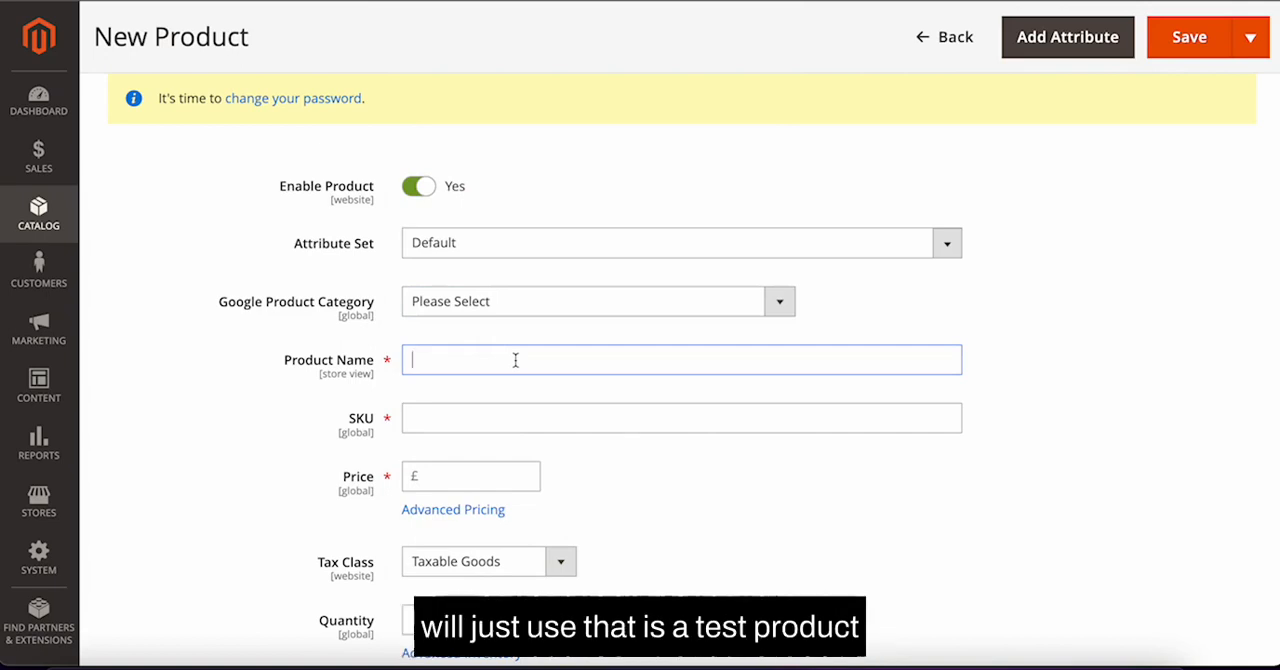
text(Test Product name)
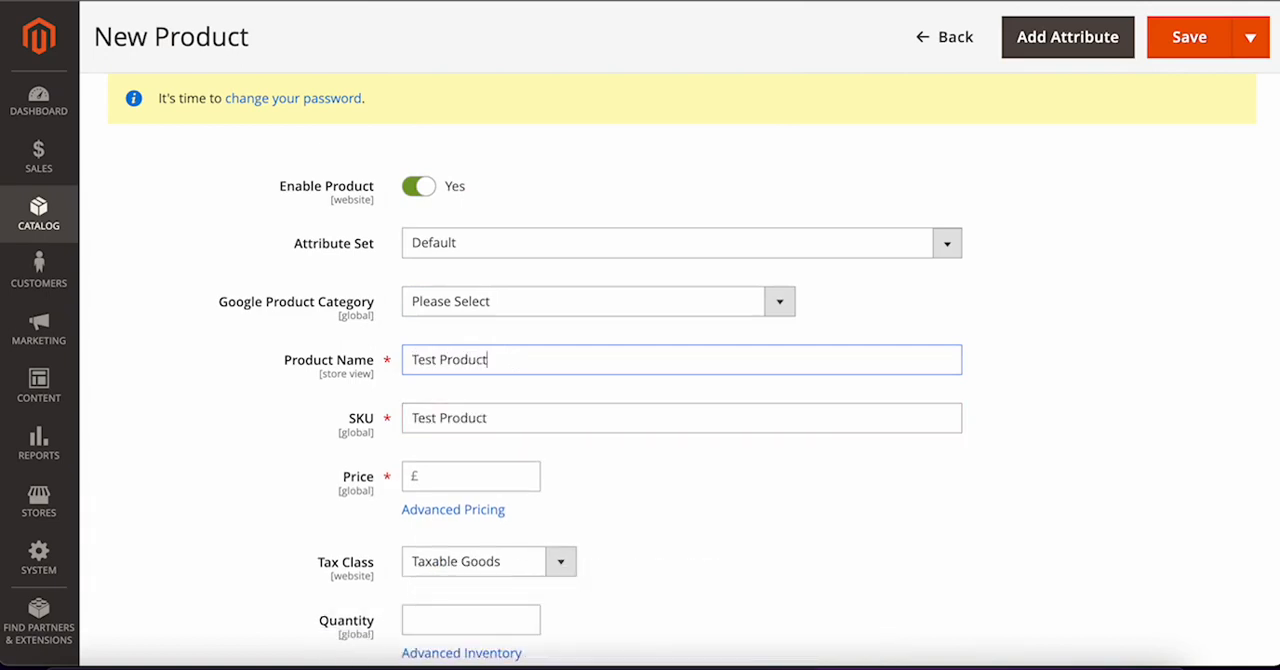
Step: Replace the SKU with SKU-Test-123
click(554, 413)
drag(554, 413, 284, 412)
text(SKU)
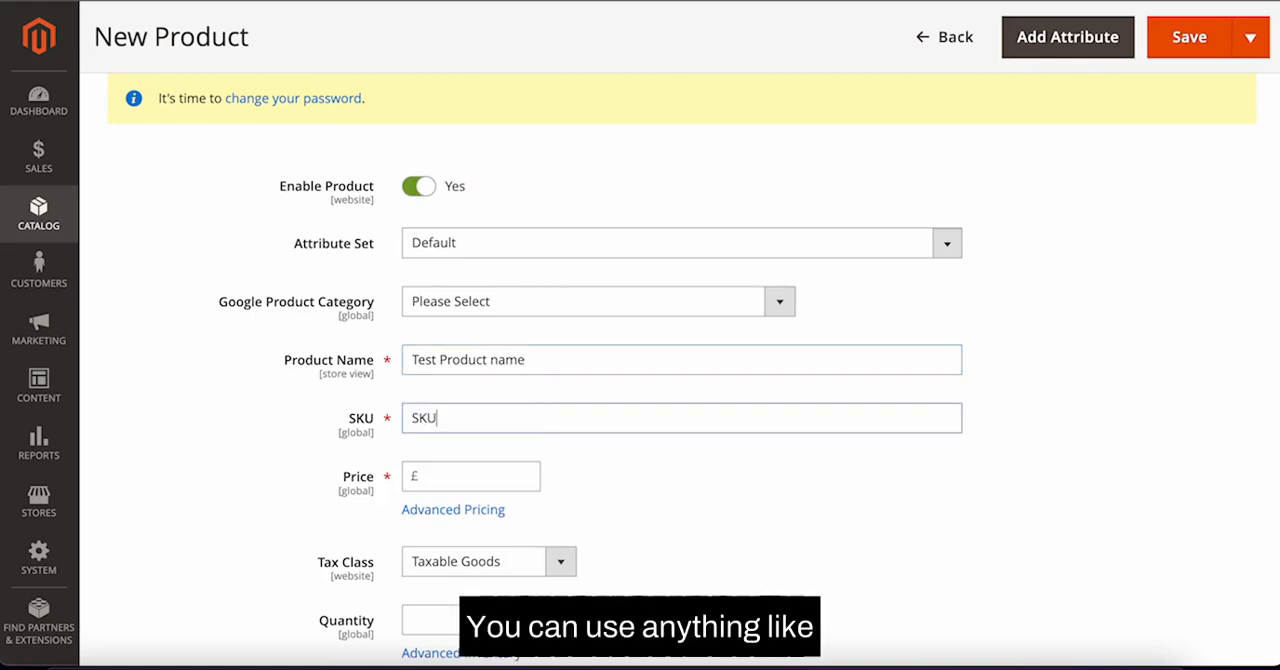
text(-Test)
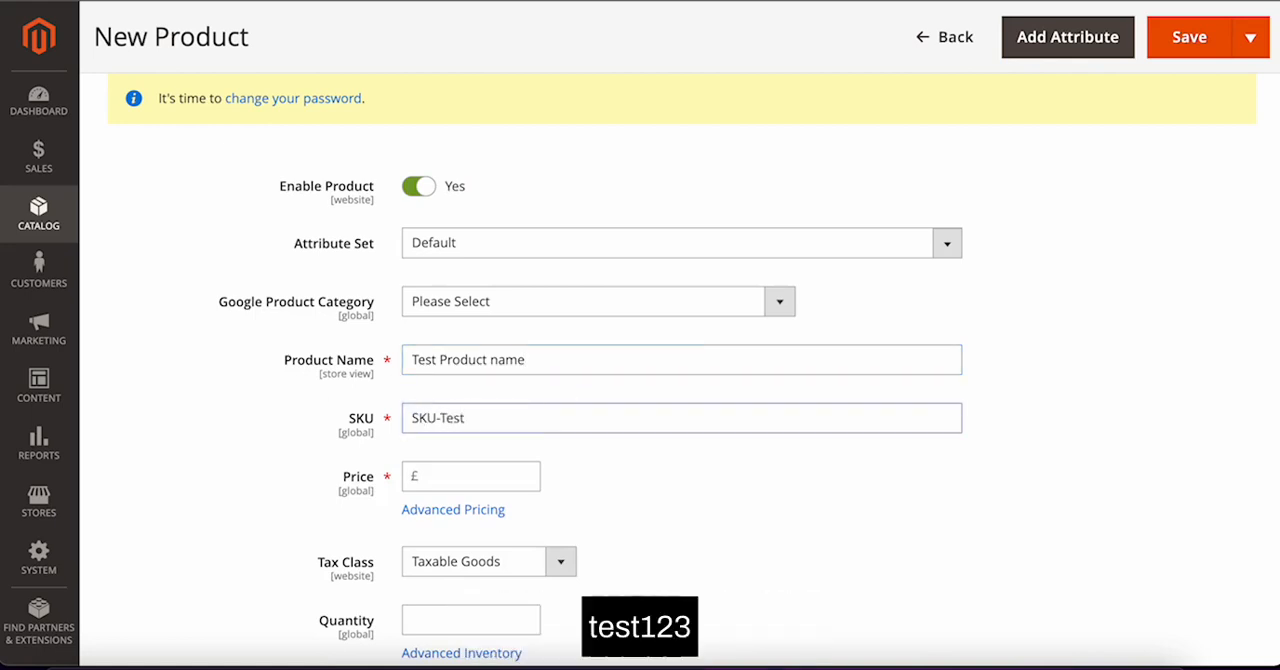
text(-123)
Step: Set the product price to £10
scroll(430, 340, down, 2)
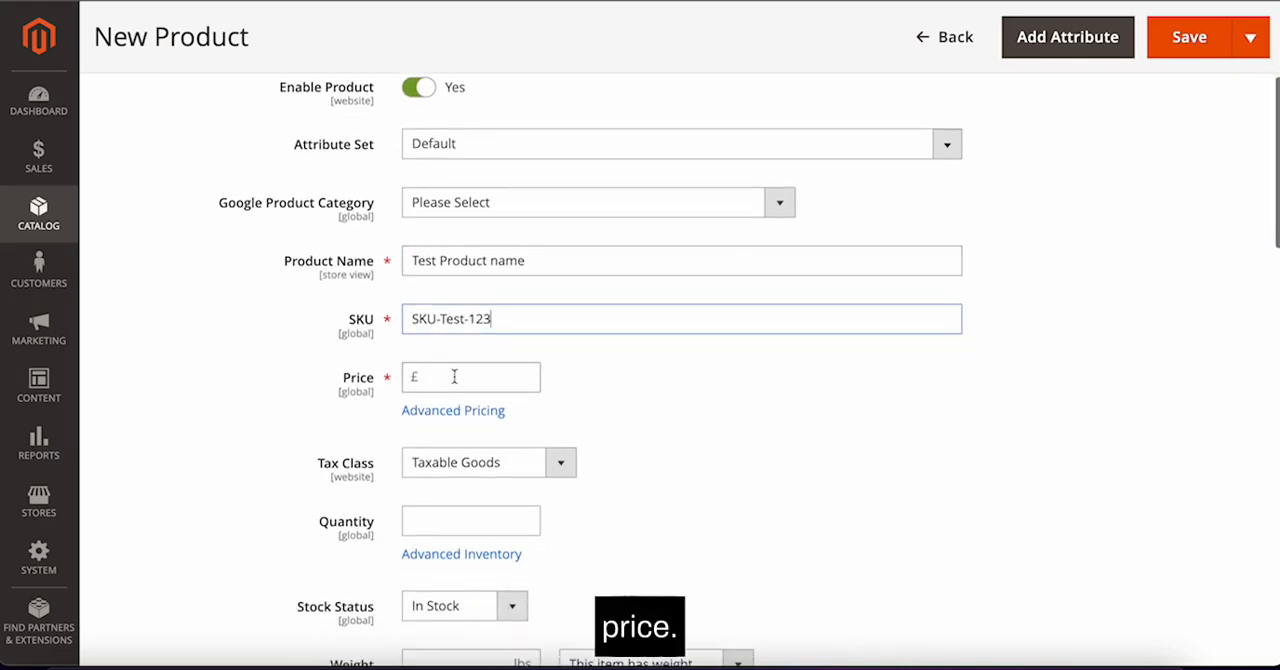
click(454, 376)
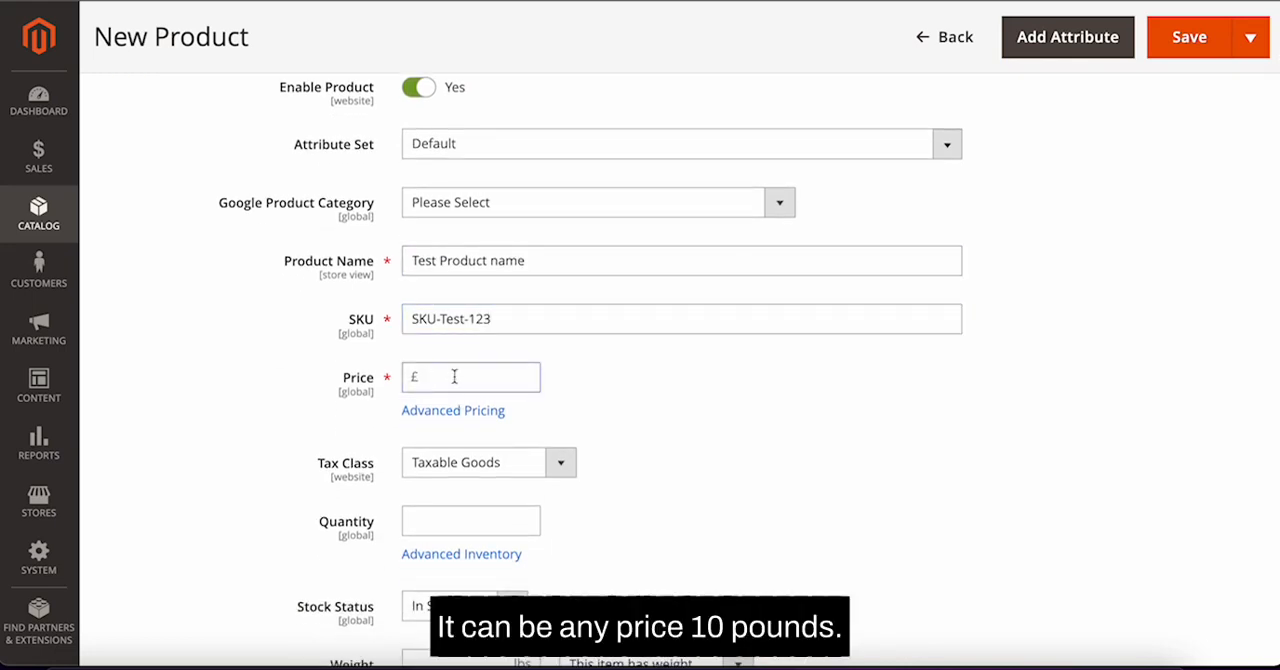
Step: In Advanced Pricing, set a special price of £8 valid from 02/23/2022 to 02/28/2022
click(493, 416)
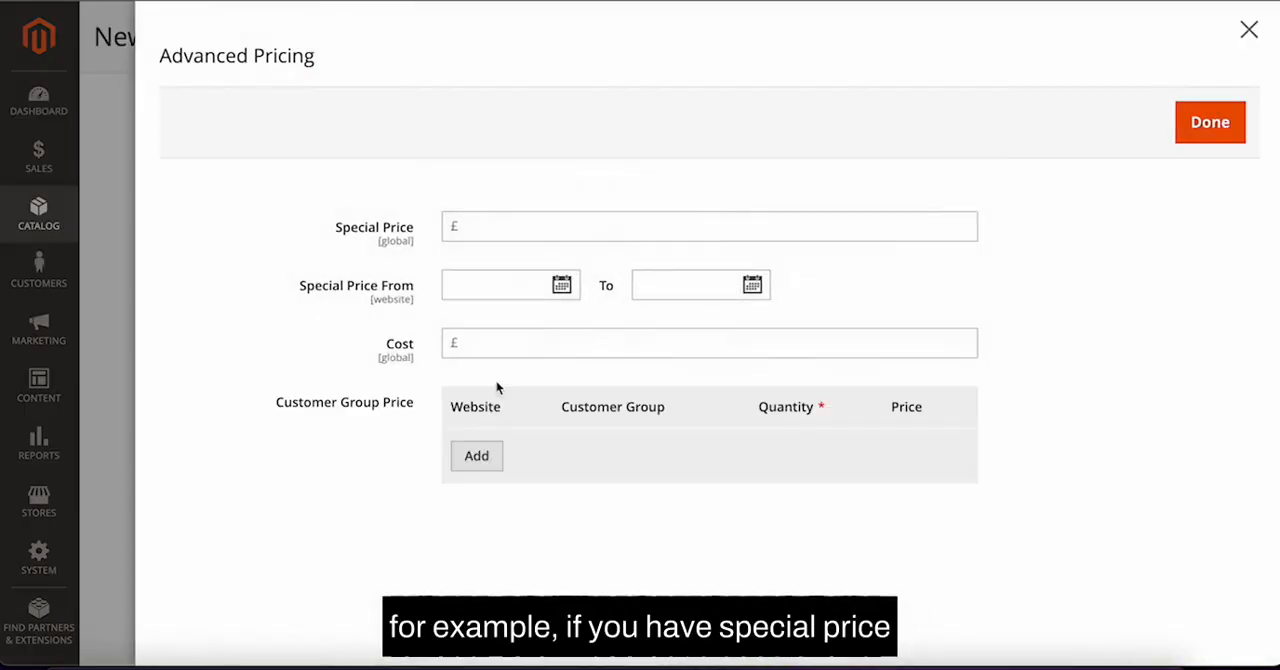
click(500, 227)
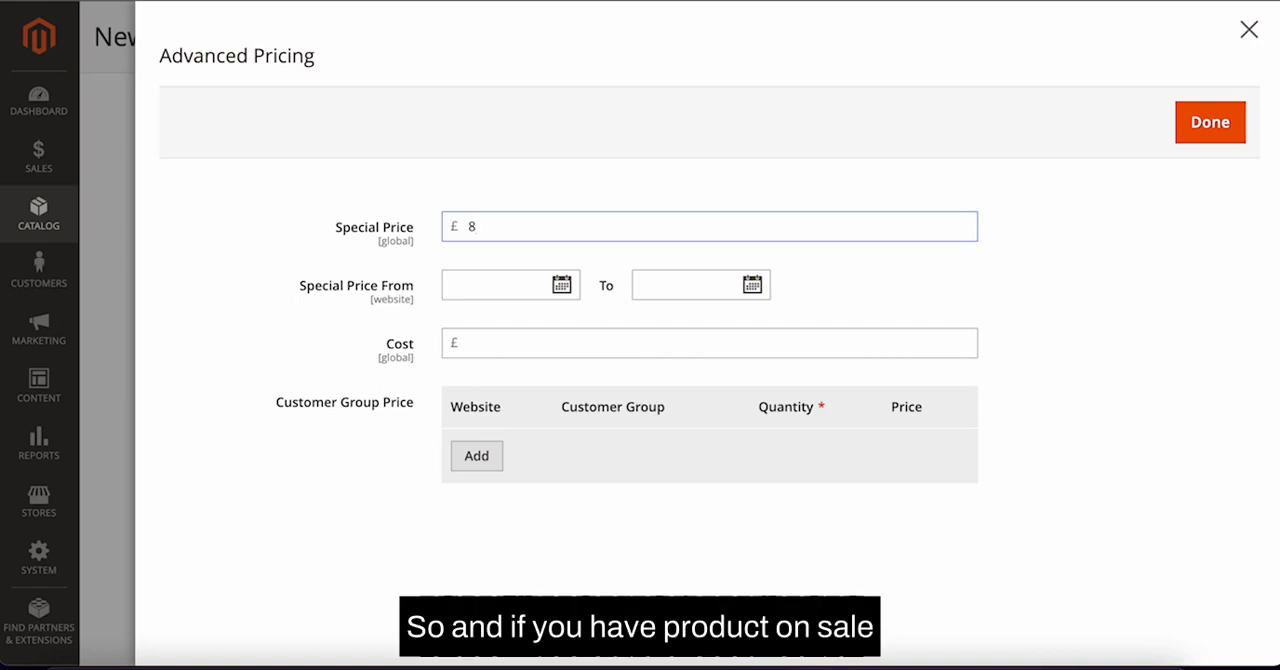
click(561, 285)
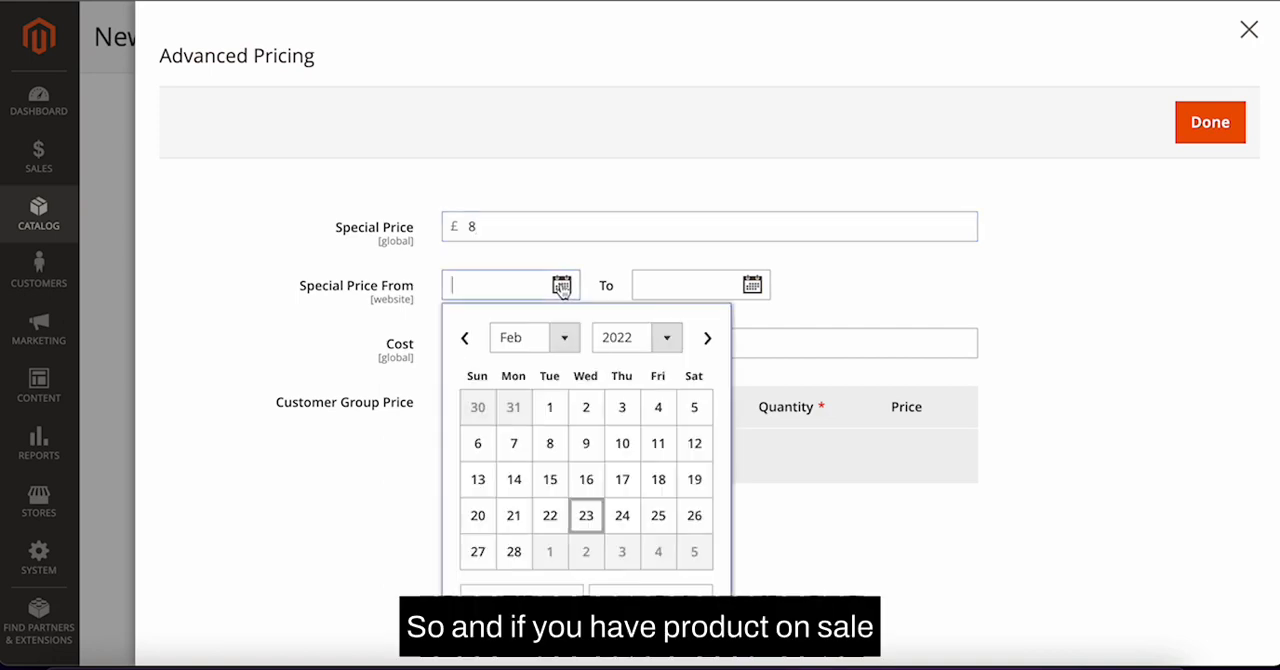
click(587, 515)
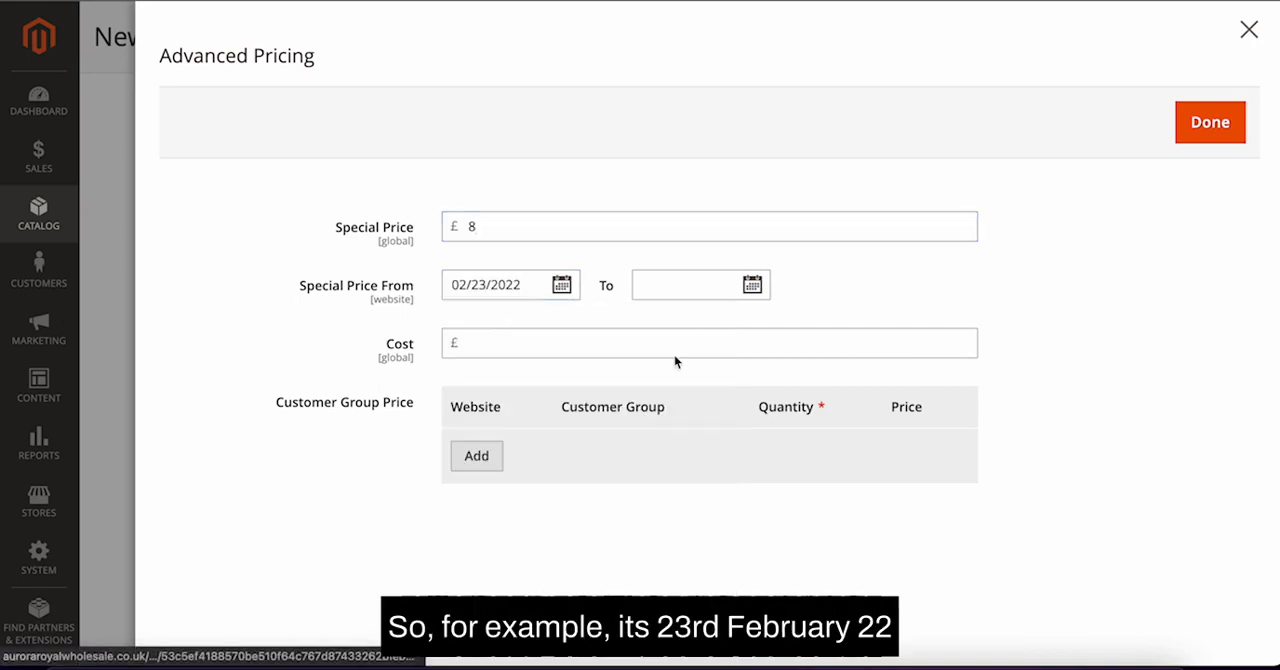
click(752, 285)
click(704, 553)
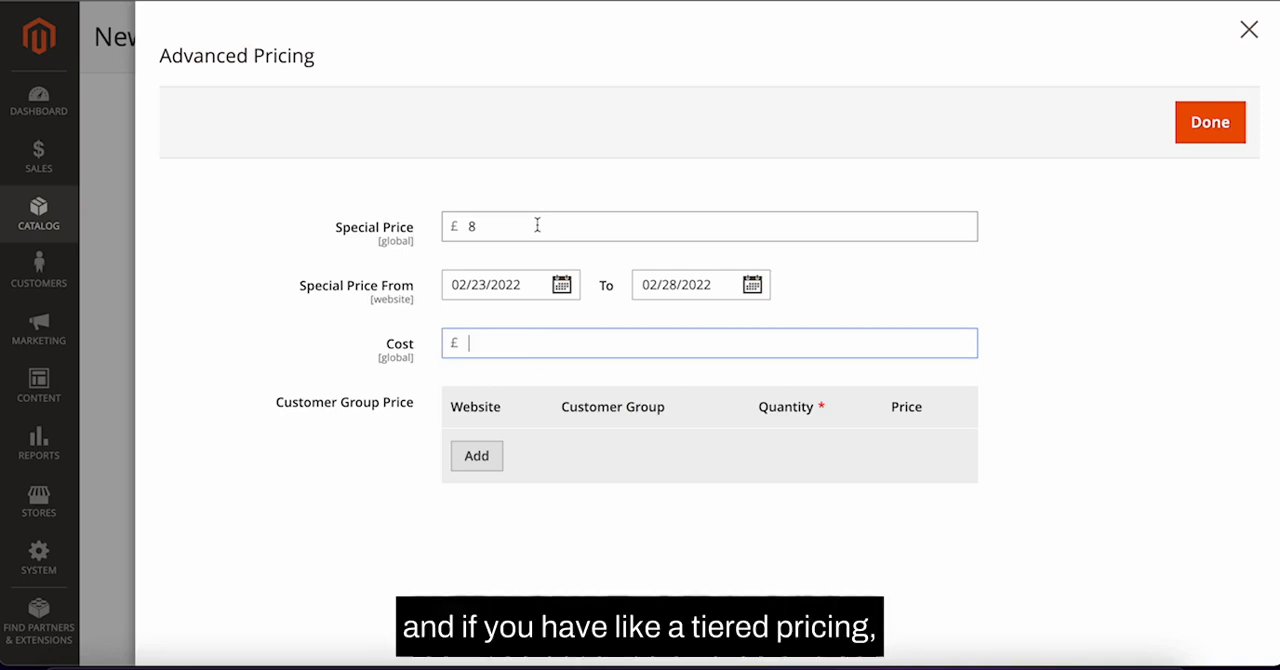
Step: Try adding a Wholesale customer group price of £5 for quantity 10, then remove that row
click(477, 455)
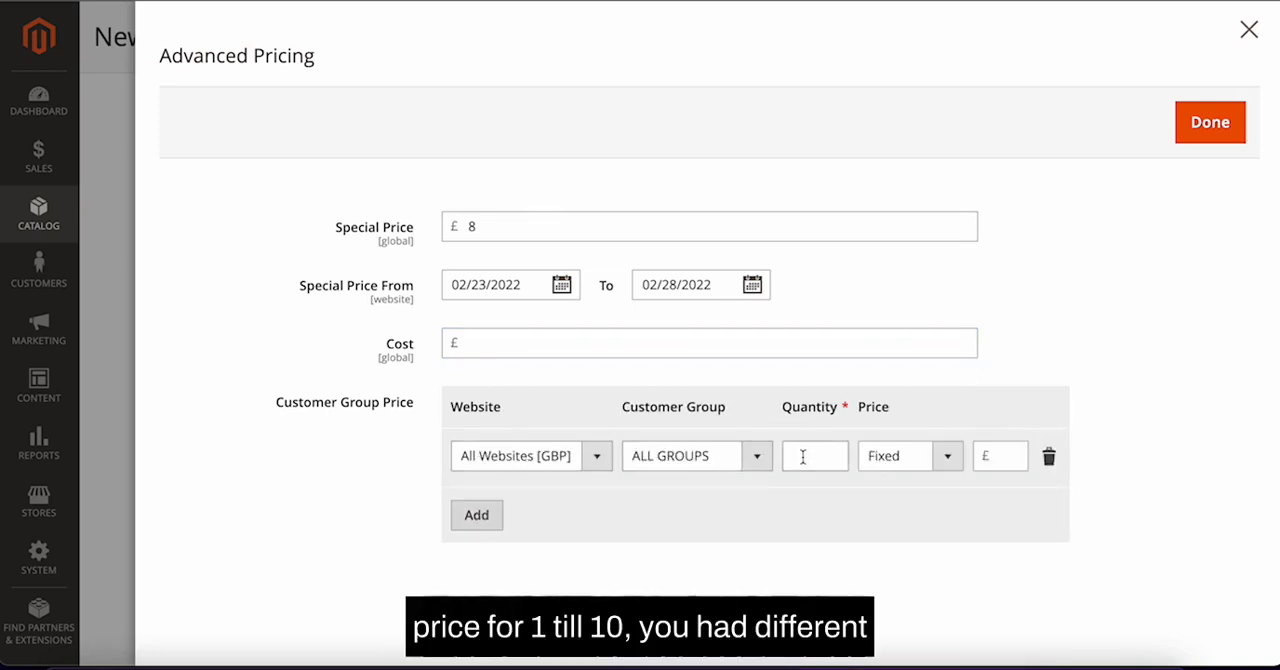
click(698, 463)
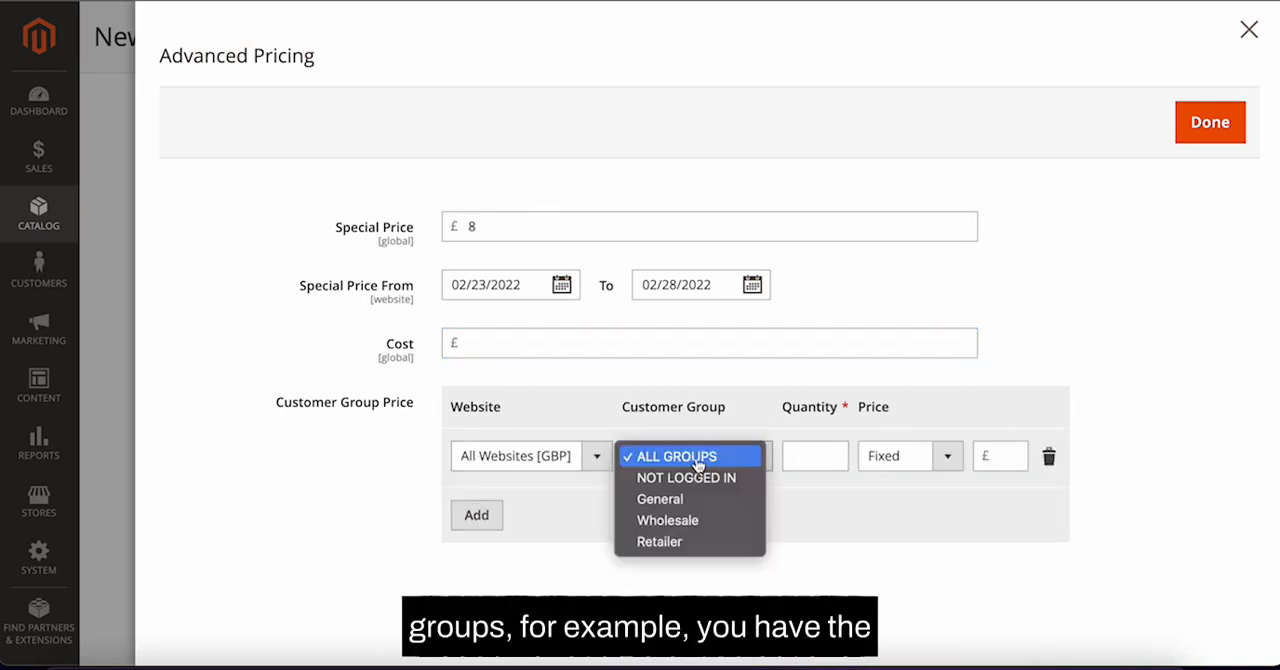
click(715, 521)
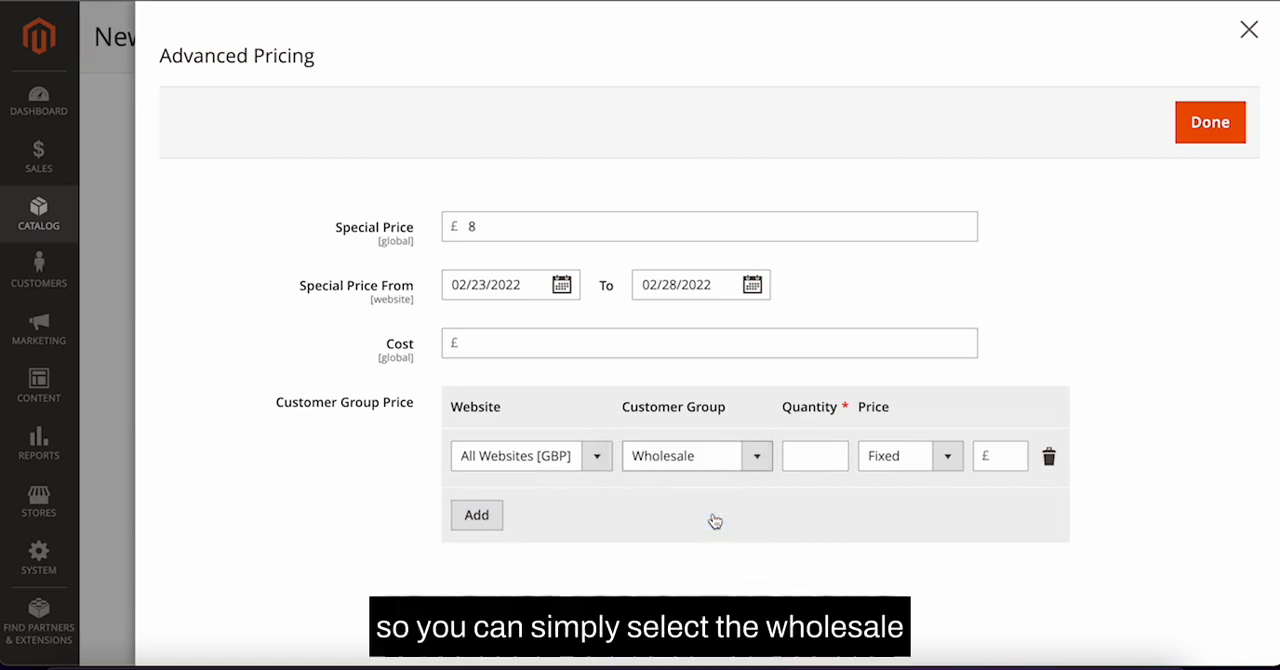
click(809, 451)
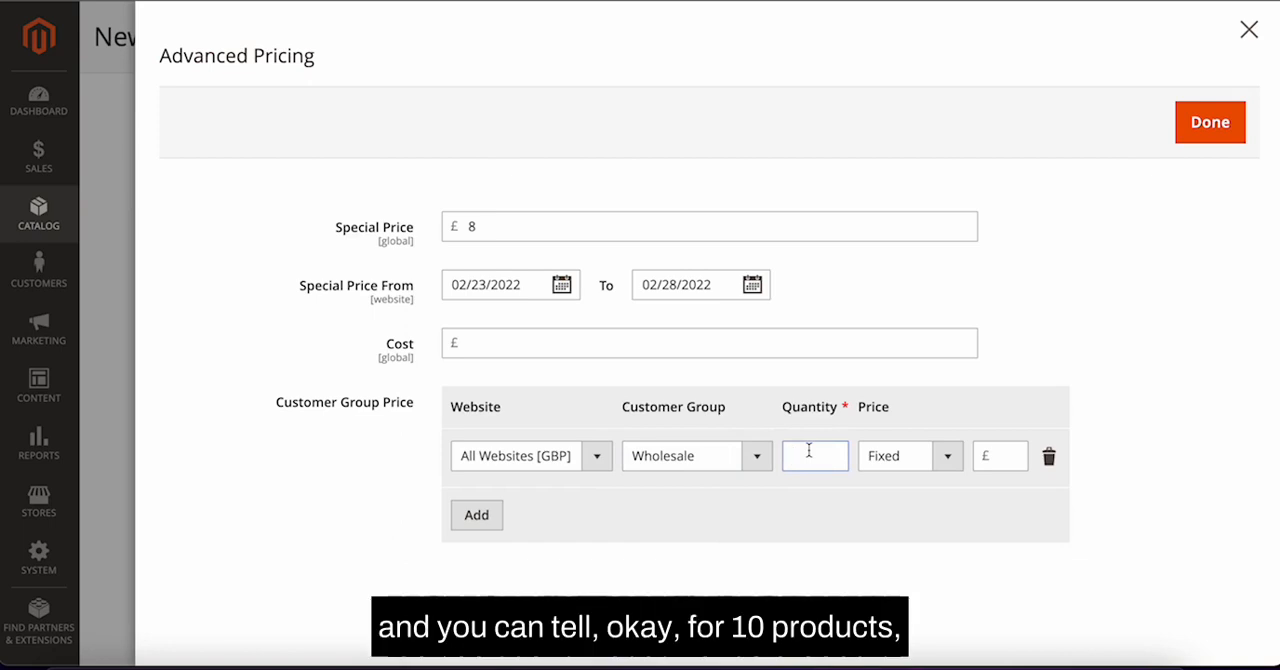
text(10)
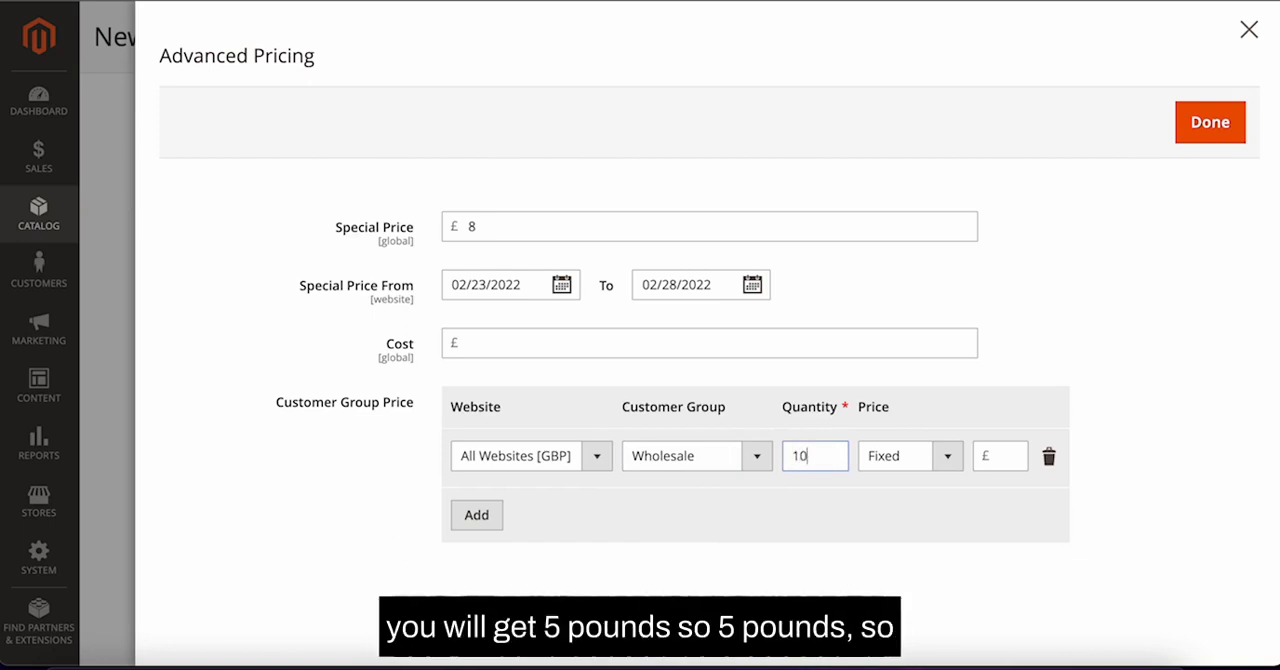
click(1001, 455)
text(5)
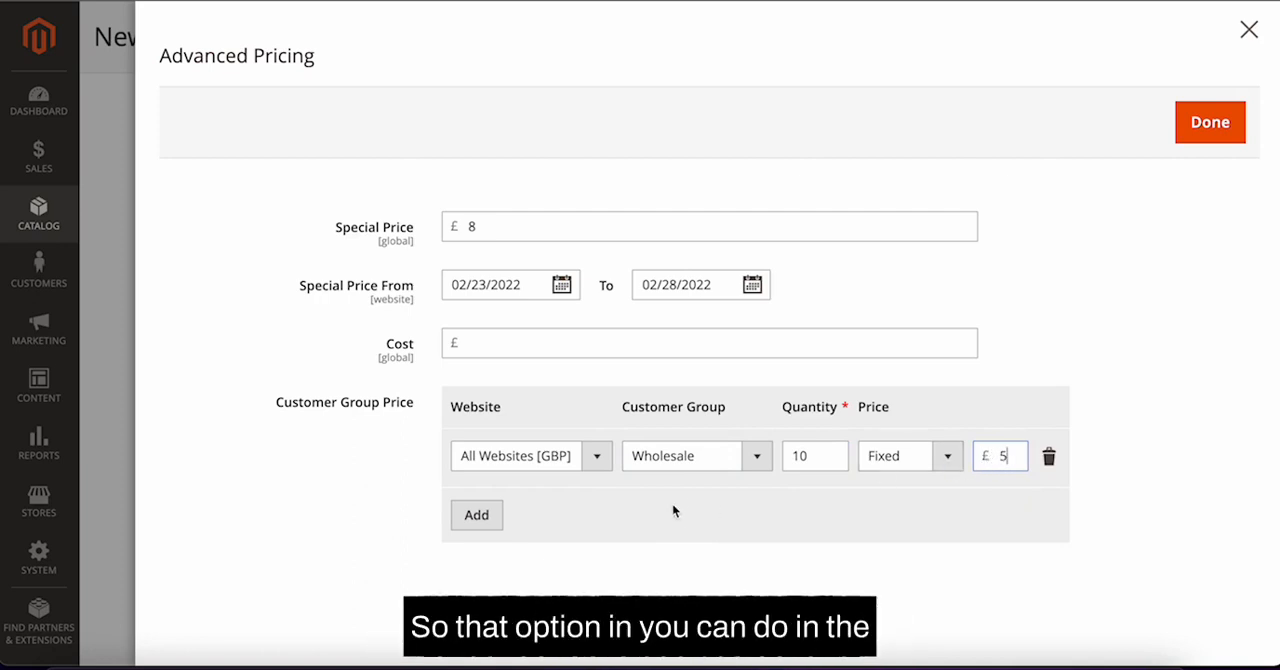
click(1050, 457)
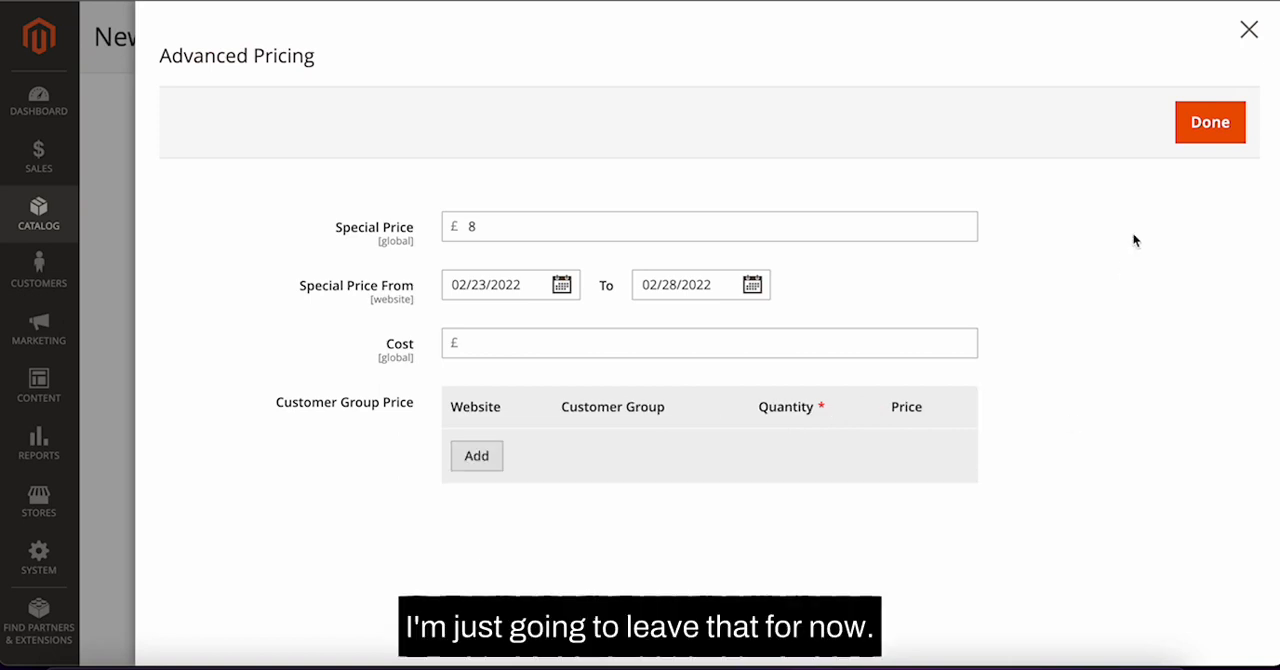
Step: Close Advanced Pricing and keep Taxable Goods as the tax class
click(1209, 124)
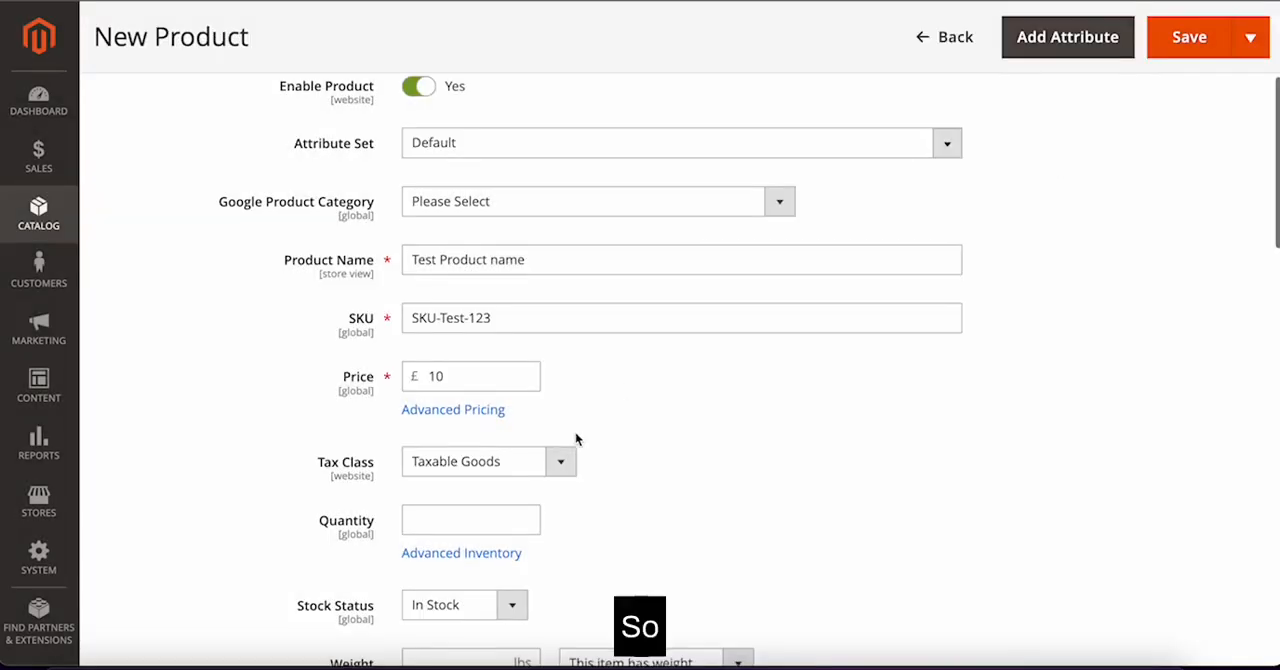
scroll(575, 438, down, 1)
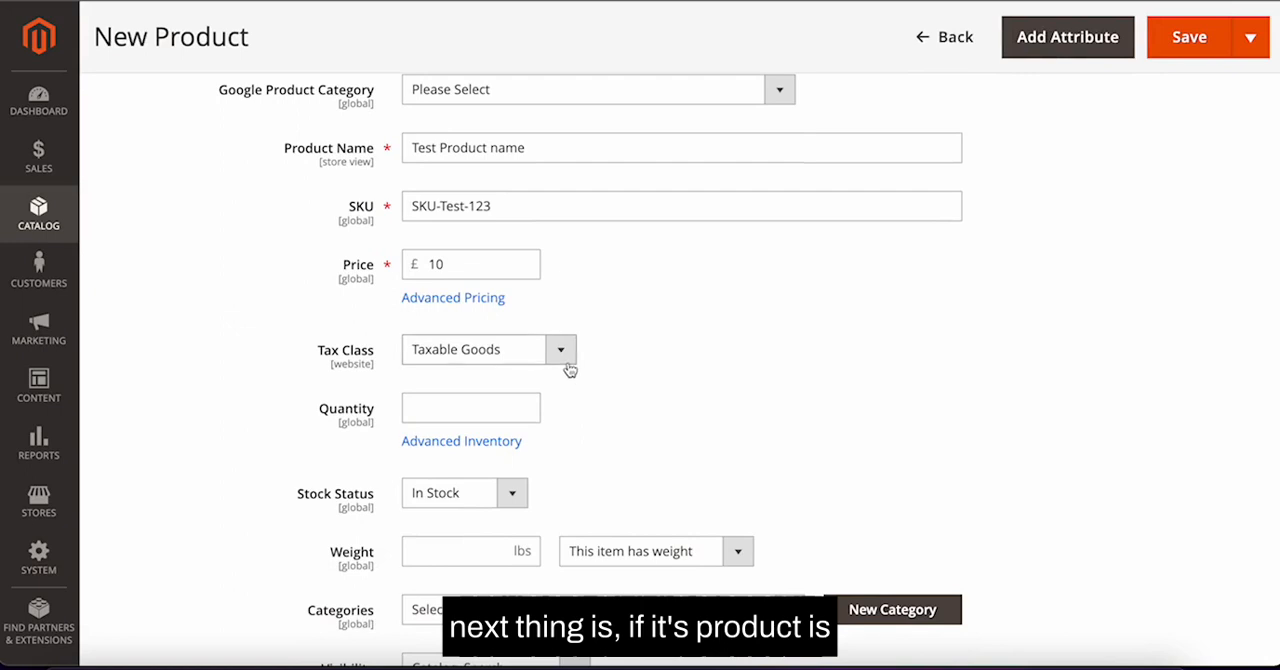
click(562, 352)
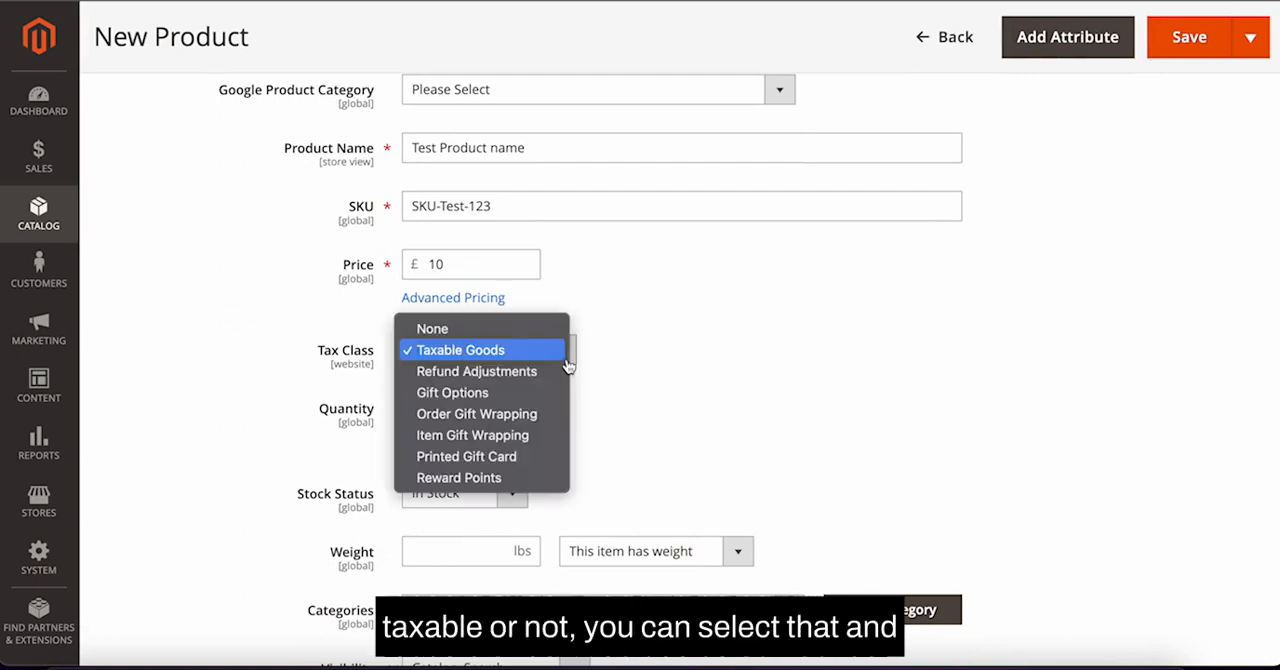
click(650, 358)
Step: Set the product quantity to 1
scroll(620, 340, down, 2)
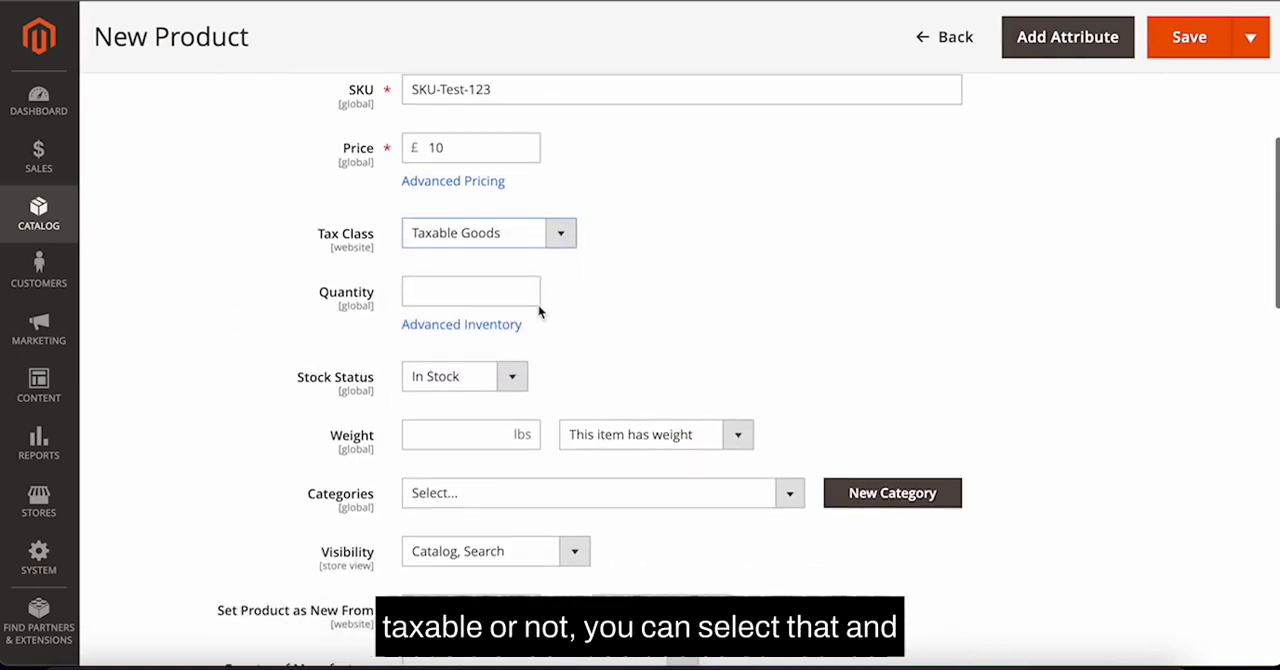
click(509, 295)
text(1)
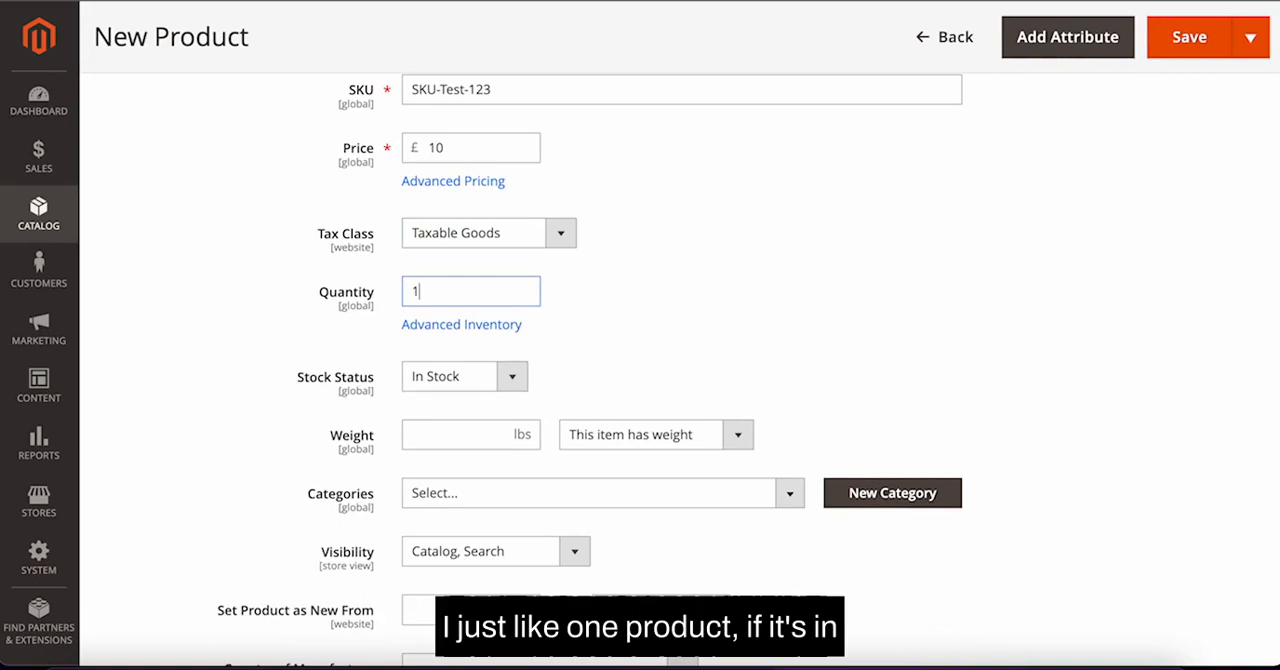
Step: Set the weight to 20 lbs, keeping the item marked as having weight
scroll(585, 383, down, 1)
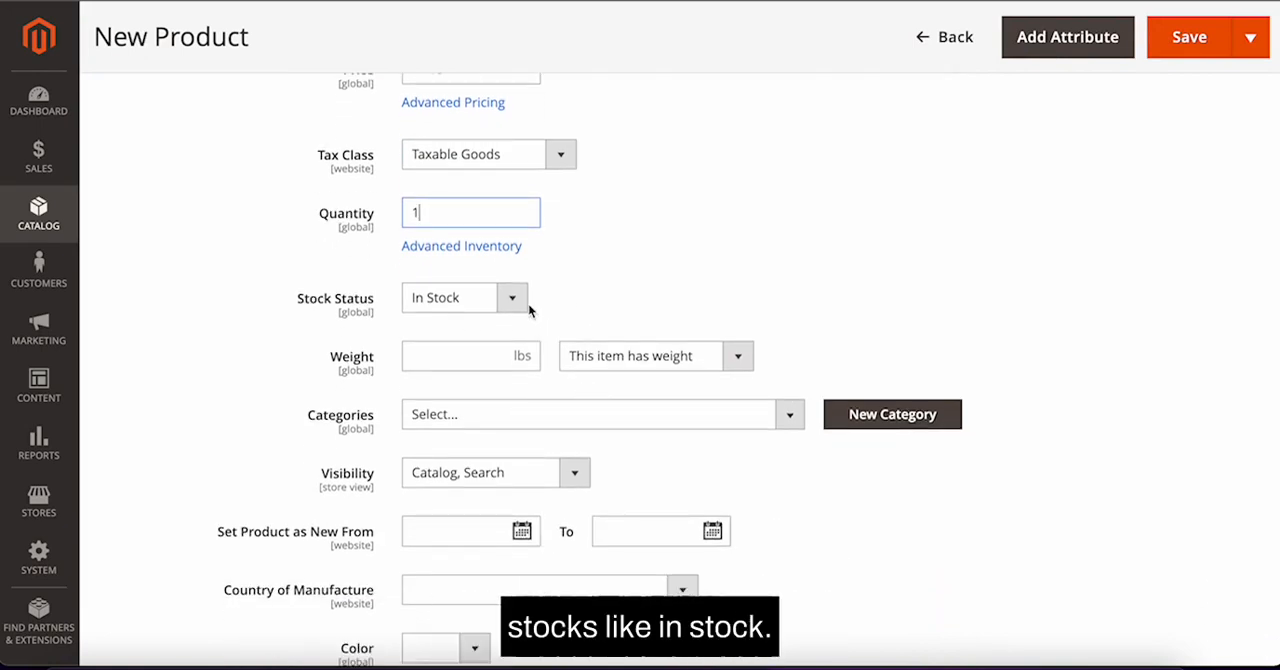
click(480, 361)
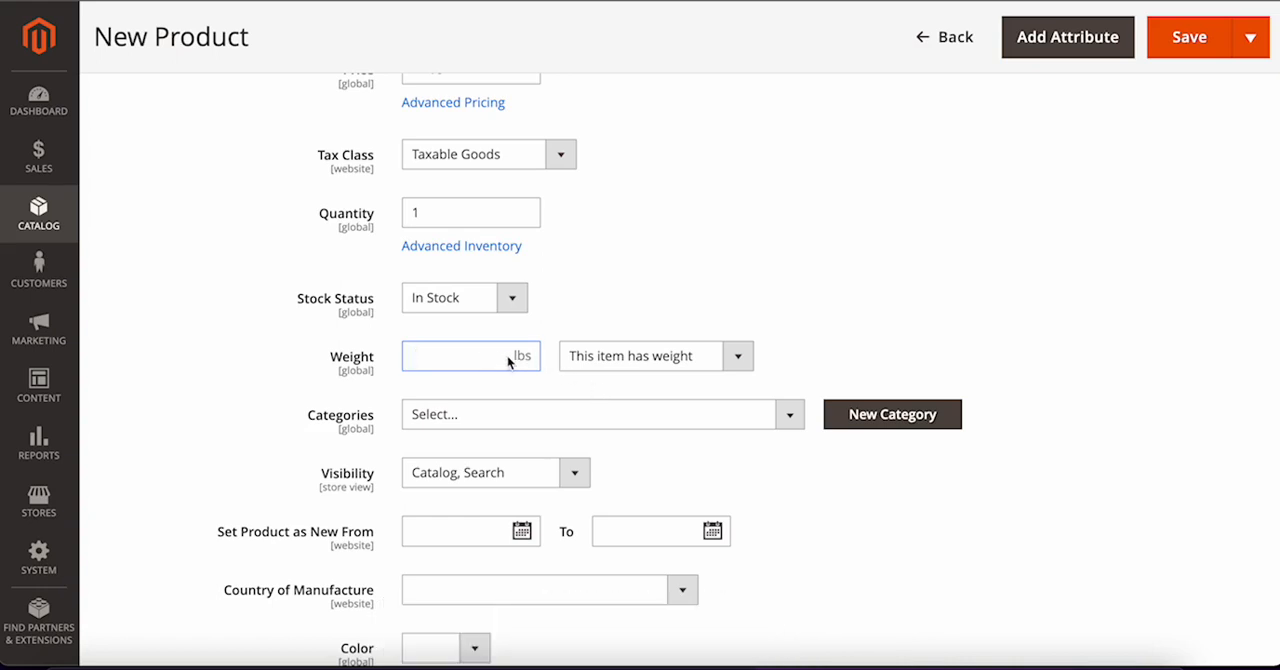
text(20)
click(737, 357)
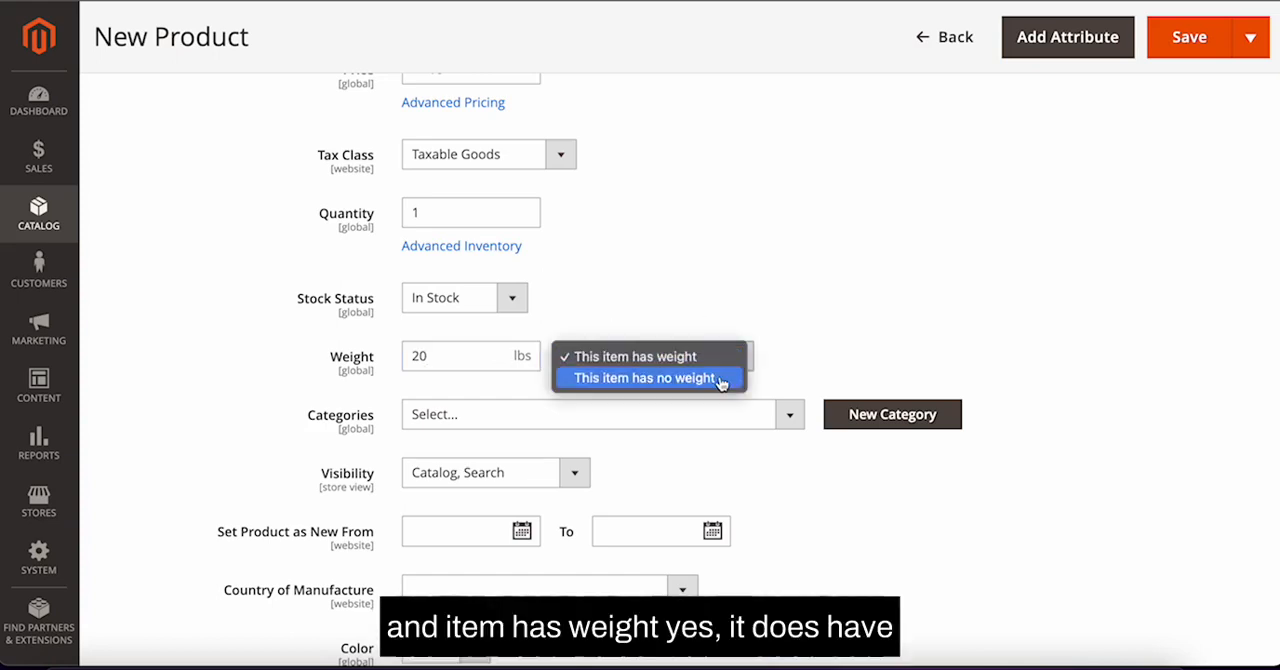
click(778, 267)
scroll(780, 268, down, 1)
scroll(780, 268, down, 2)
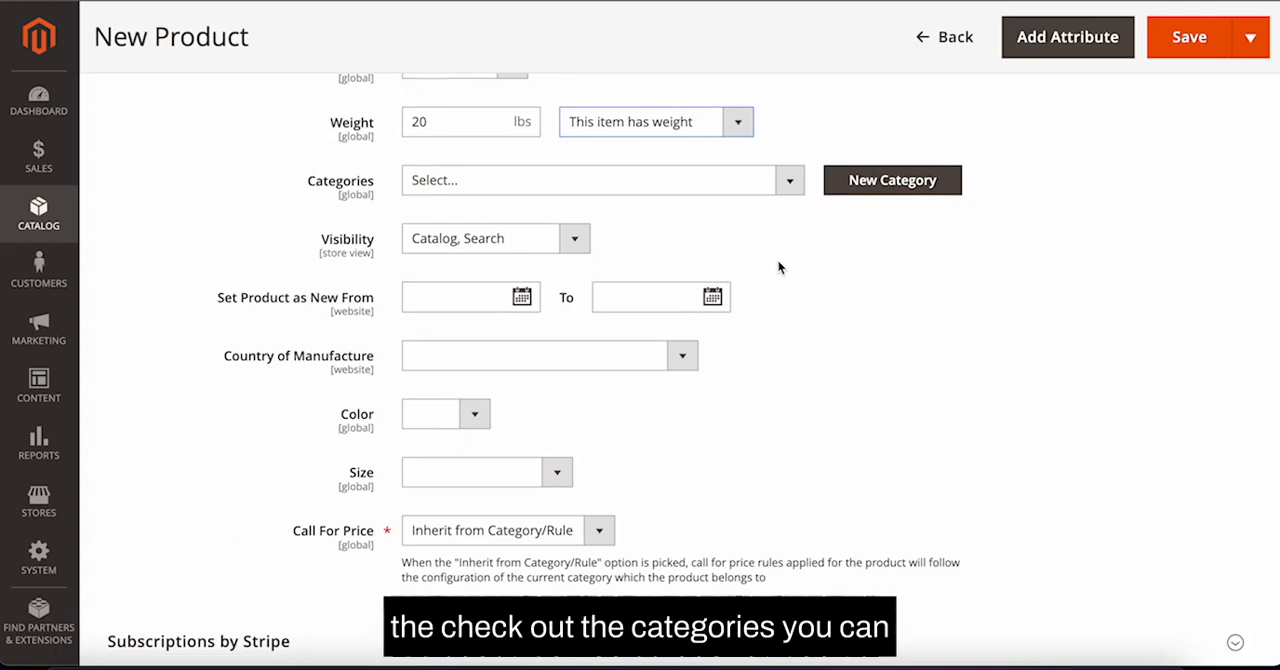
Step: Assign the product to the baby girl category and its Hand Smocked subcategory
click(789, 180)
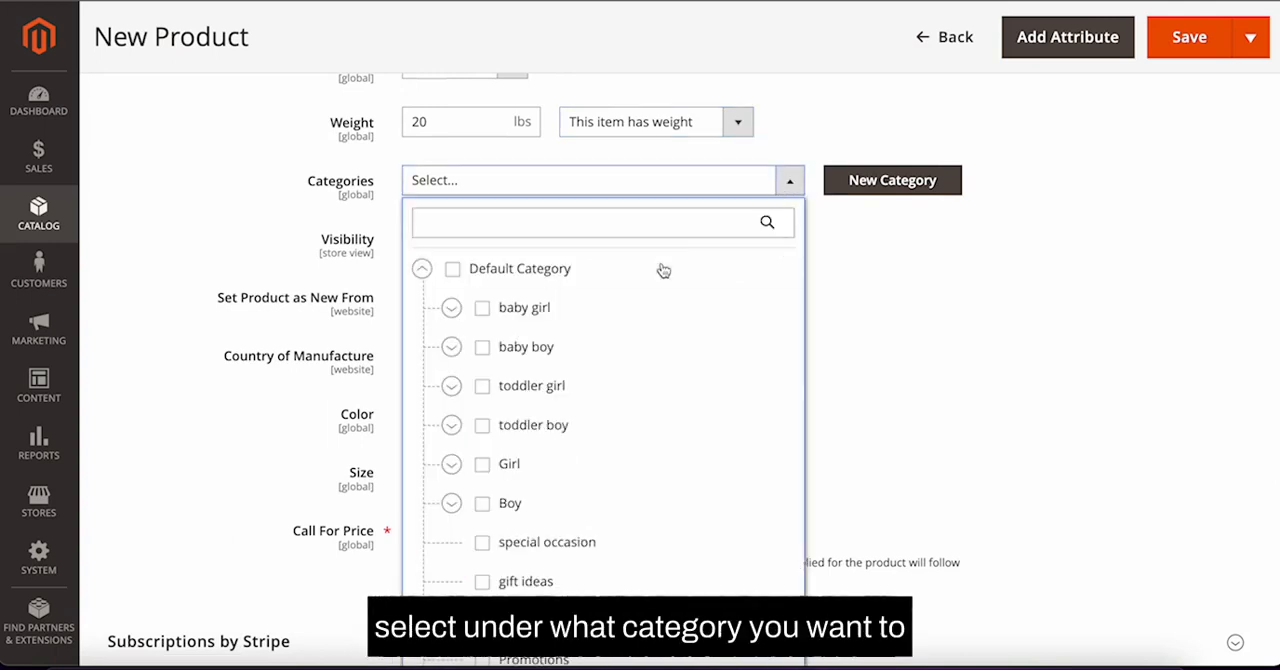
click(452, 308)
click(483, 310)
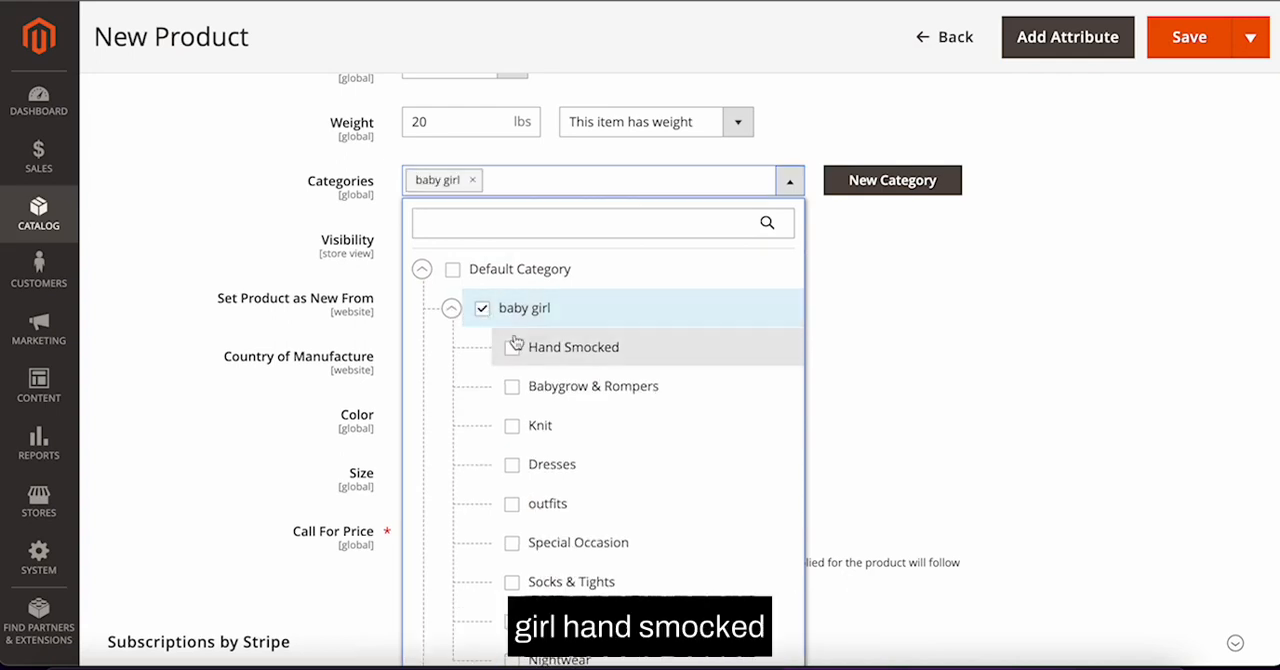
click(512, 346)
click(862, 346)
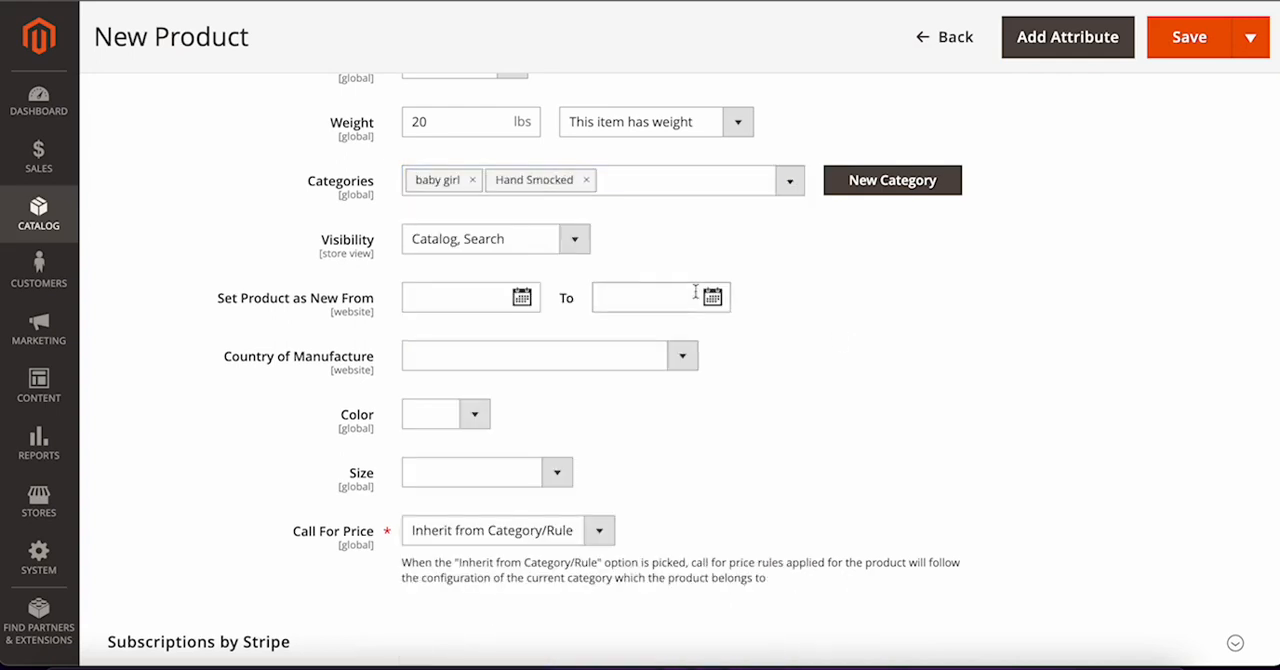
Step: Open the Visibility options and keep Catalog, Search as the visibility
scroll(516, 272, down, 1)
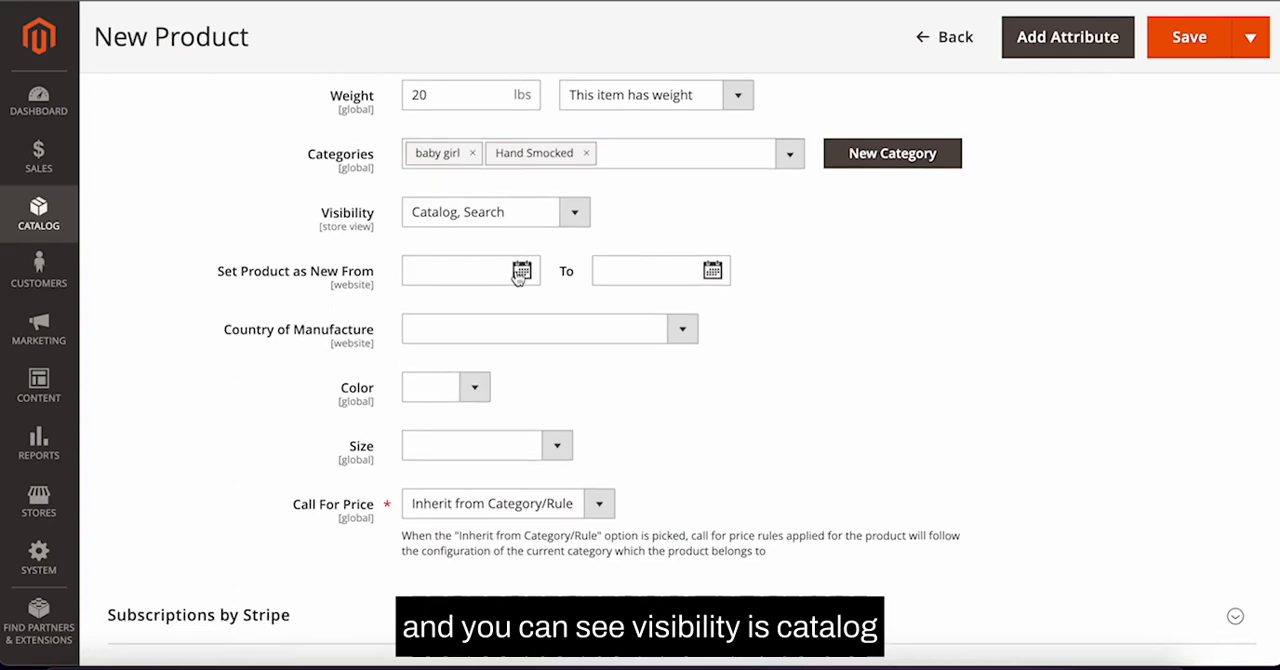
click(571, 226)
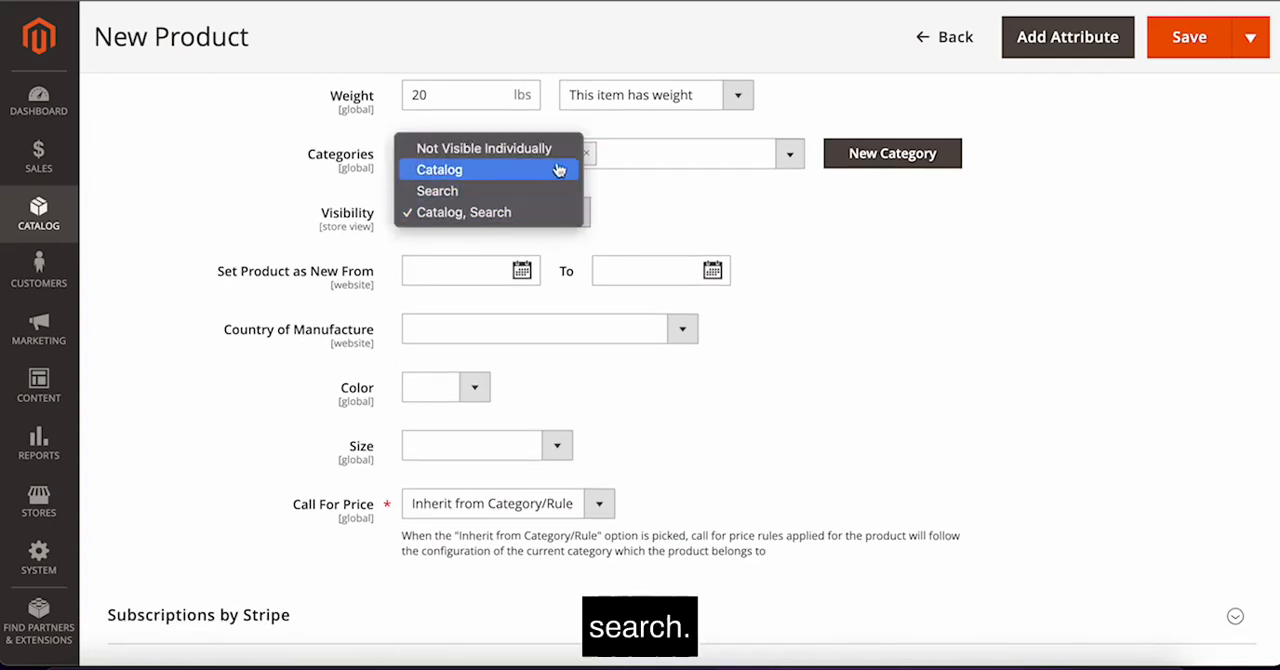
click(652, 221)
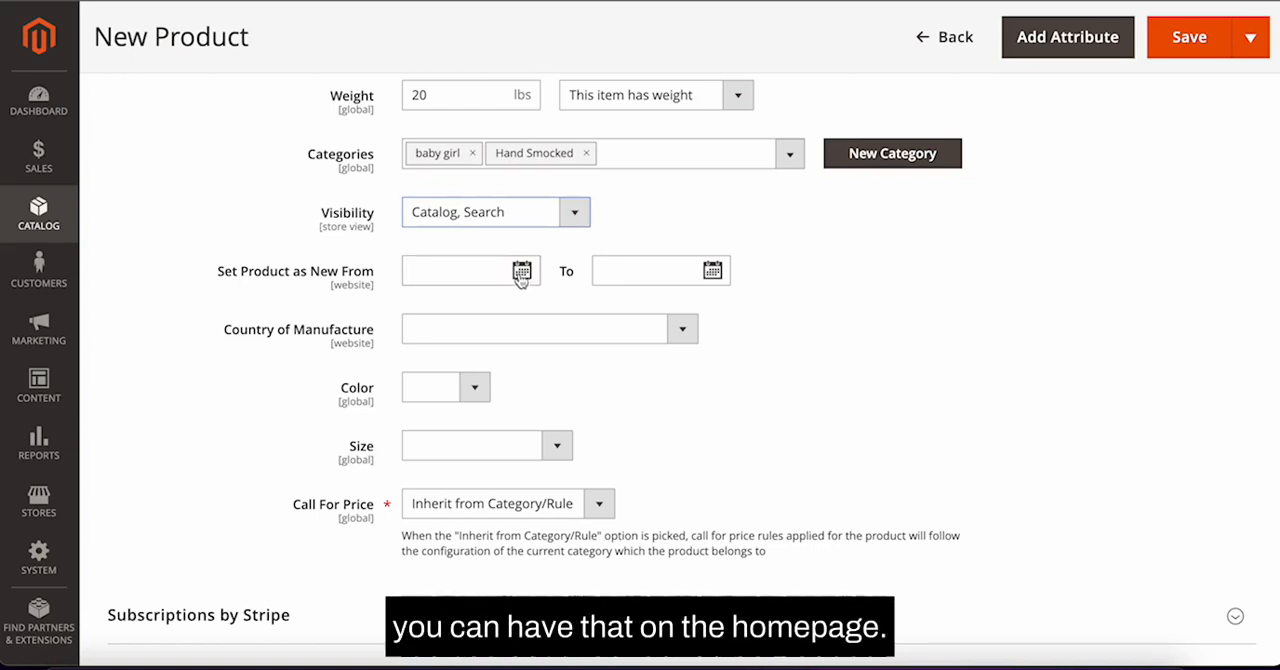
Step: Set the product as new from 02/23/2022 to 02/28/2022
click(521, 272)
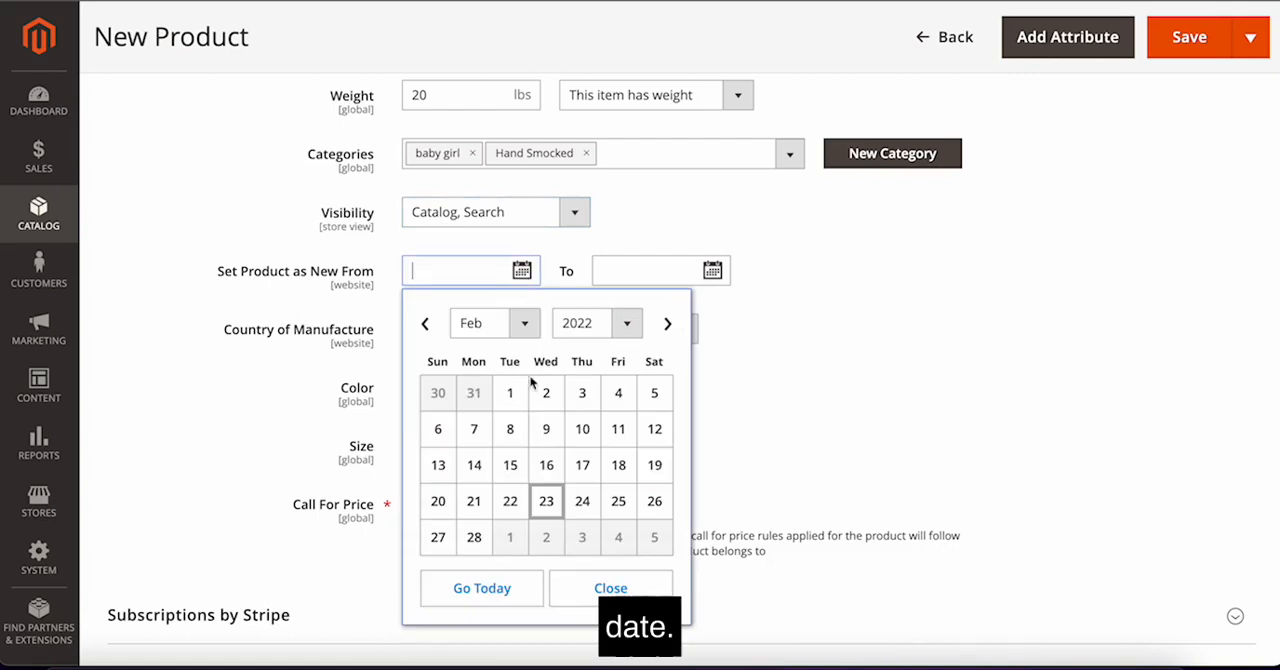
click(548, 504)
click(712, 269)
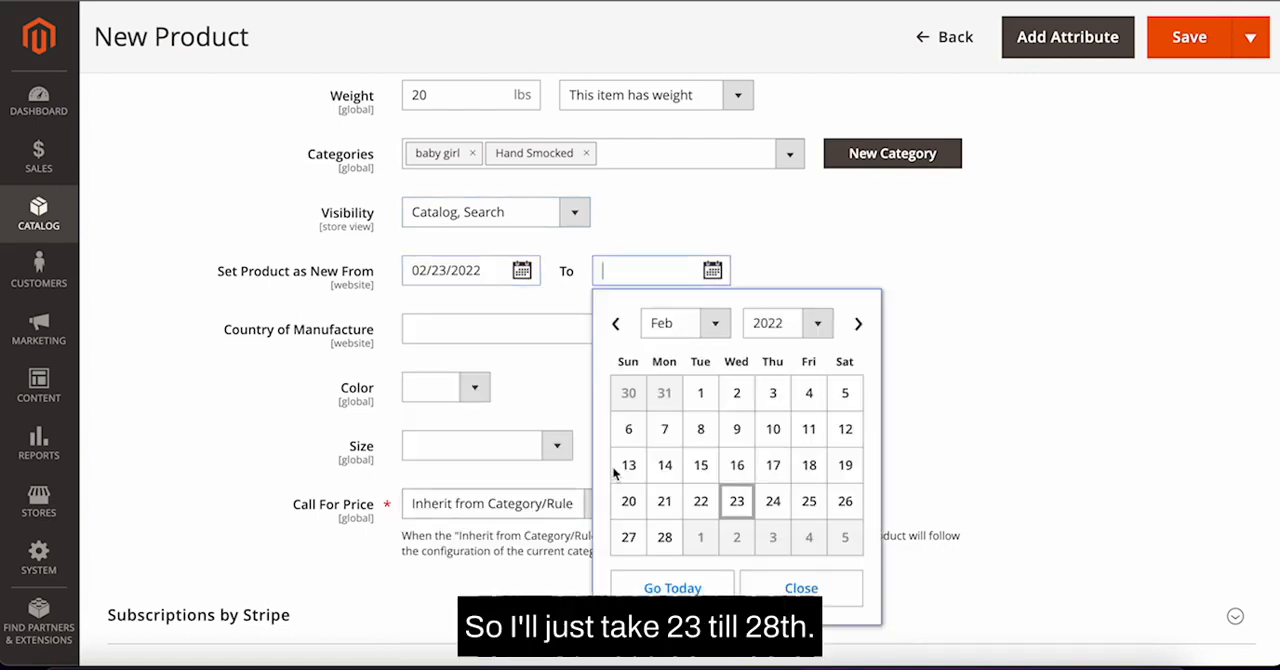
click(668, 535)
Step: Set Country of Manufacture to United Kingdom, leaving the Color option empty
scroll(880, 423, down, 1)
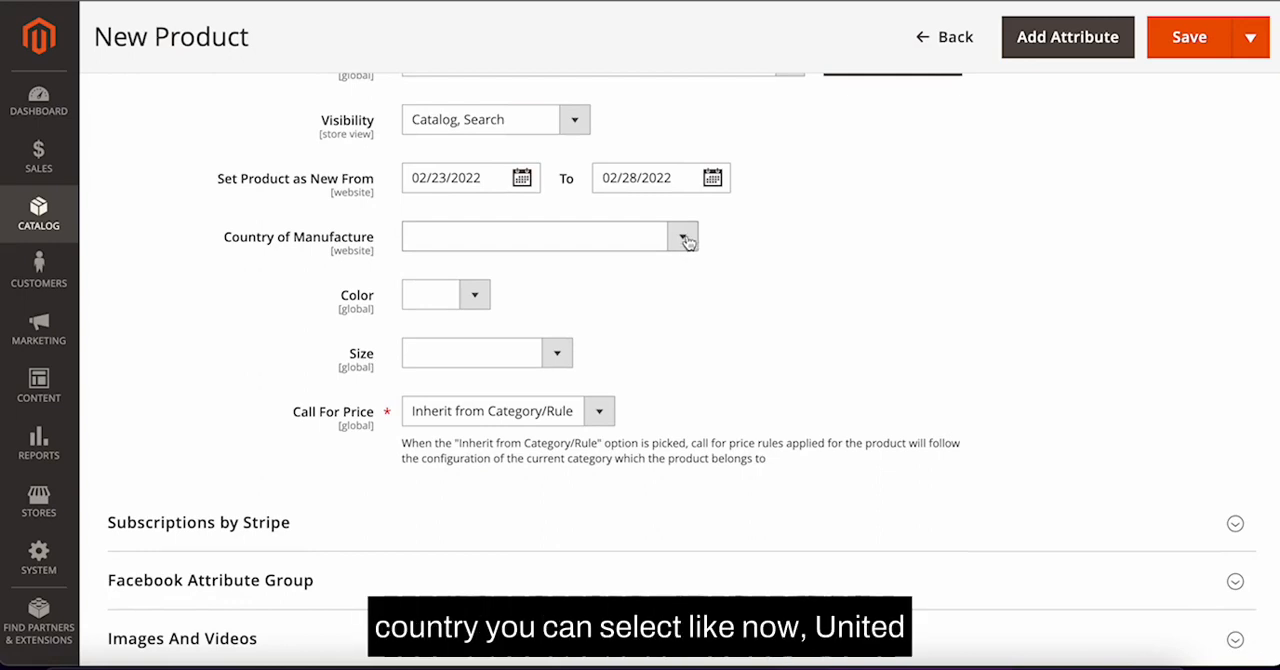
click(686, 241)
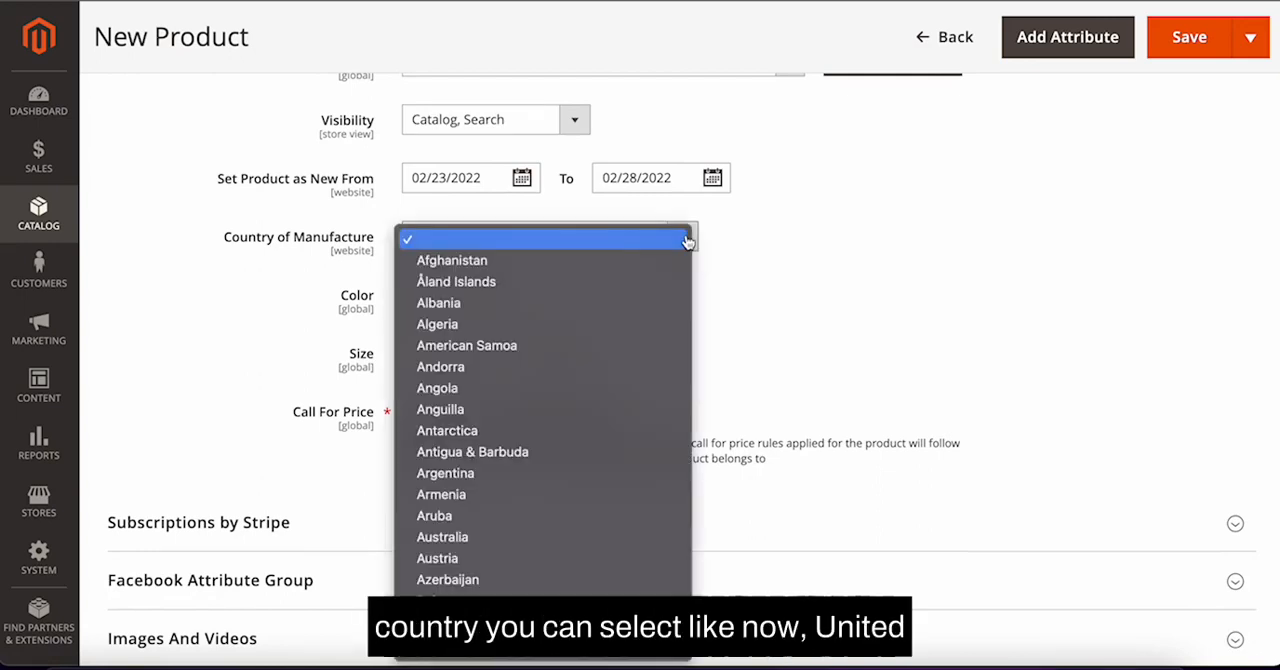
text(united k)
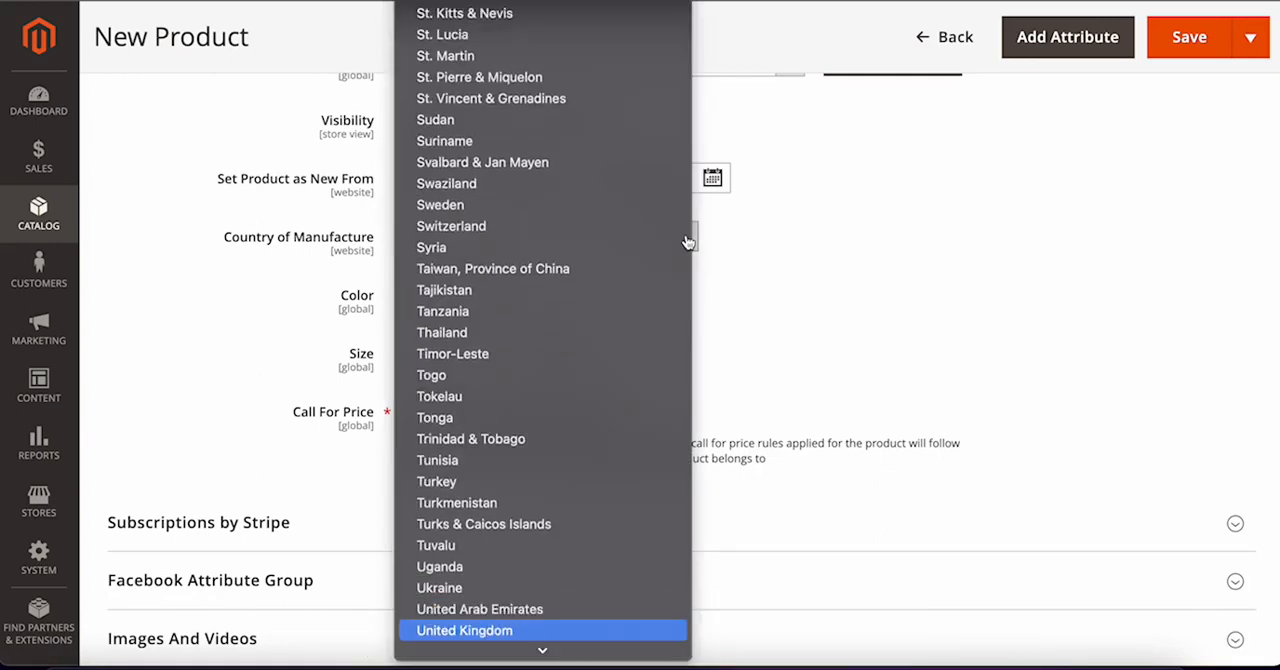
key(Return)
click(480, 298)
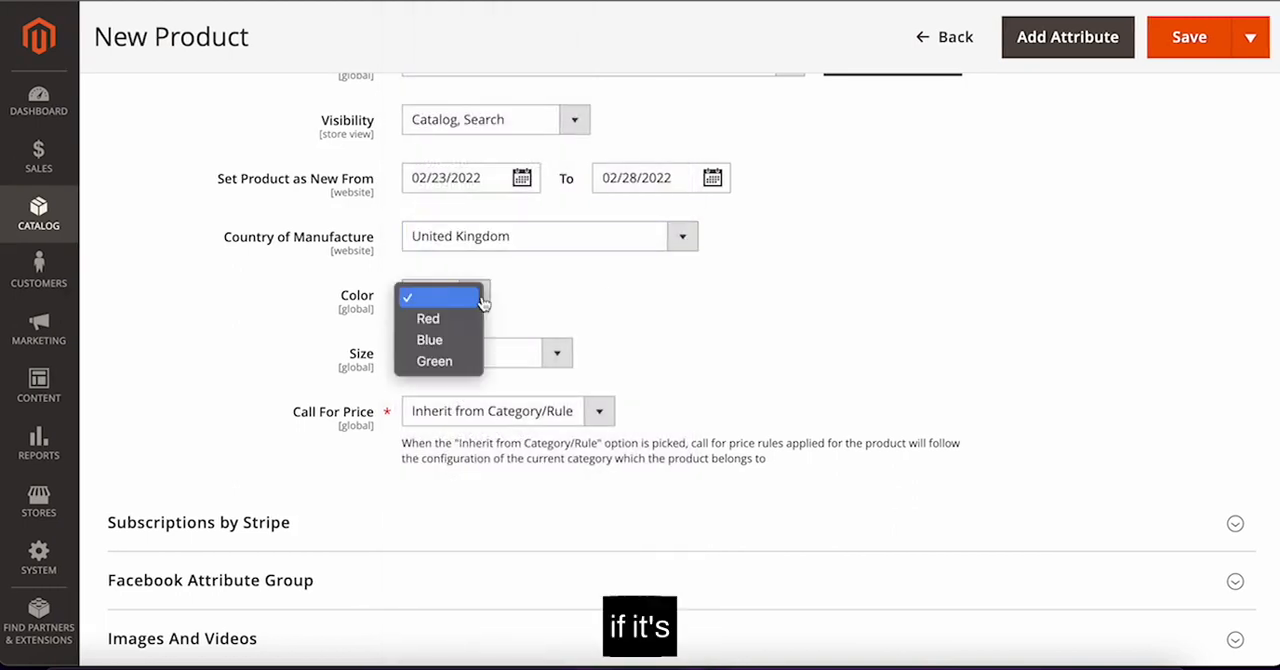
click(558, 298)
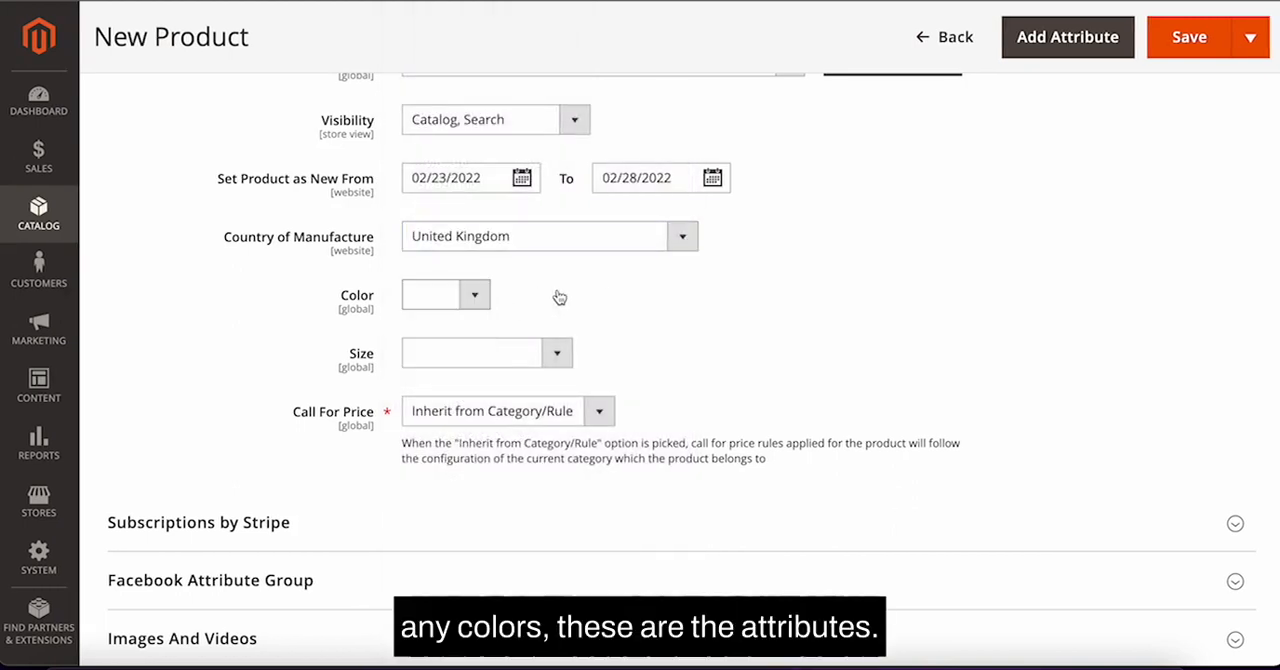
Step: Expand Images And Videos and upload 994-11.jpg from the Pictures folder as the product image
scroll(560, 300, down, 3)
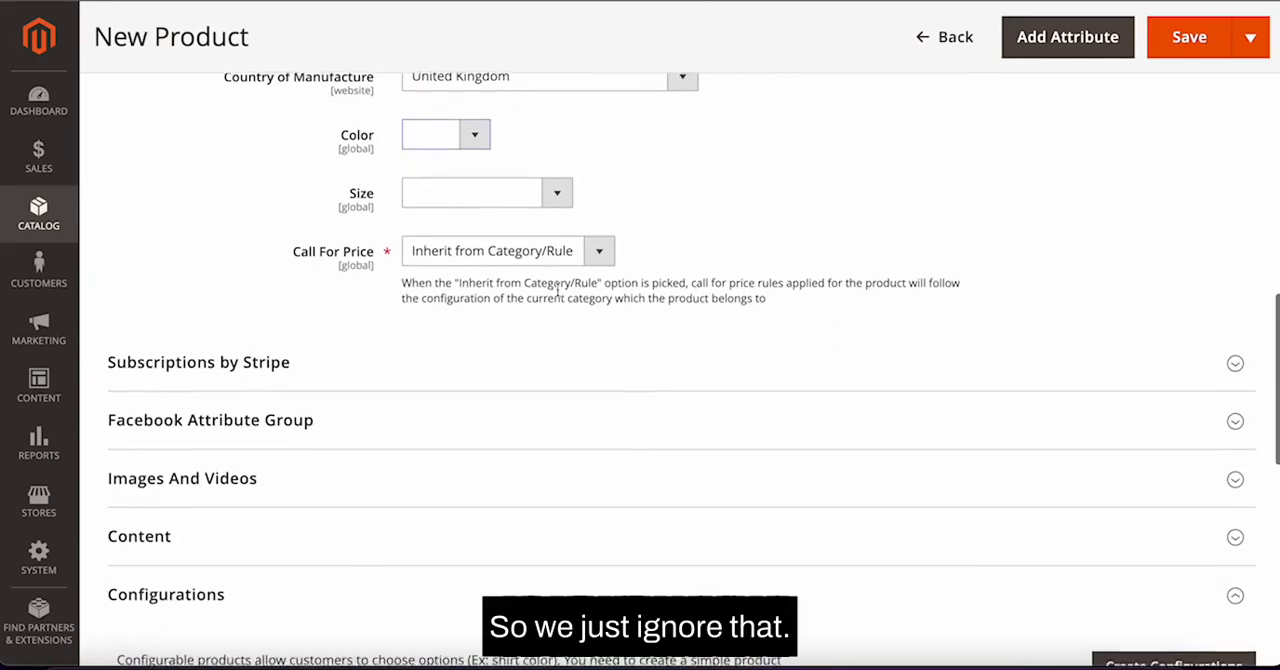
scroll(558, 292, down, 2)
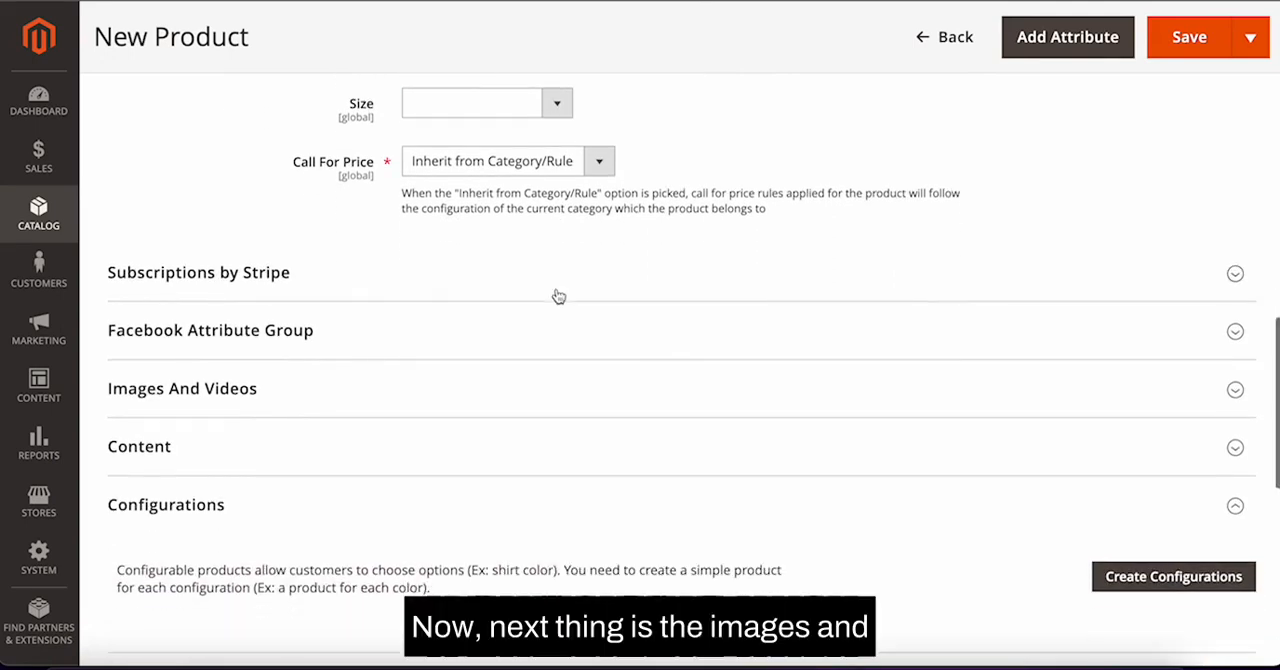
scroll(559, 297, down, 1)
click(552, 318)
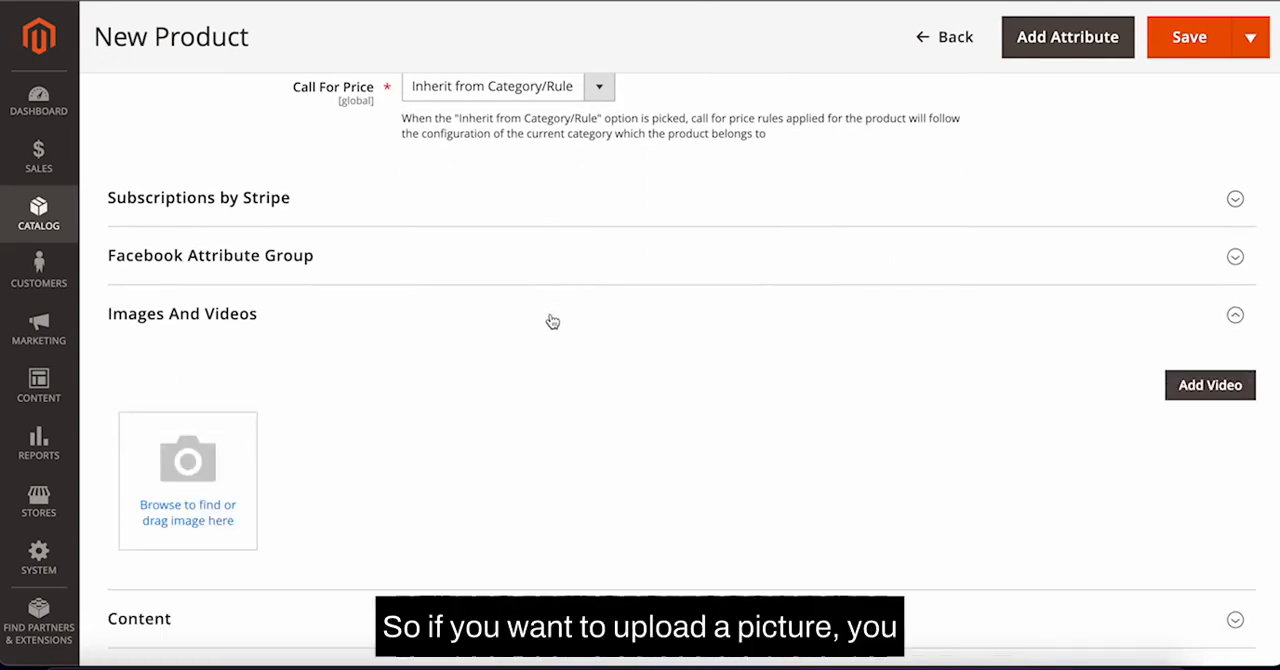
click(212, 521)
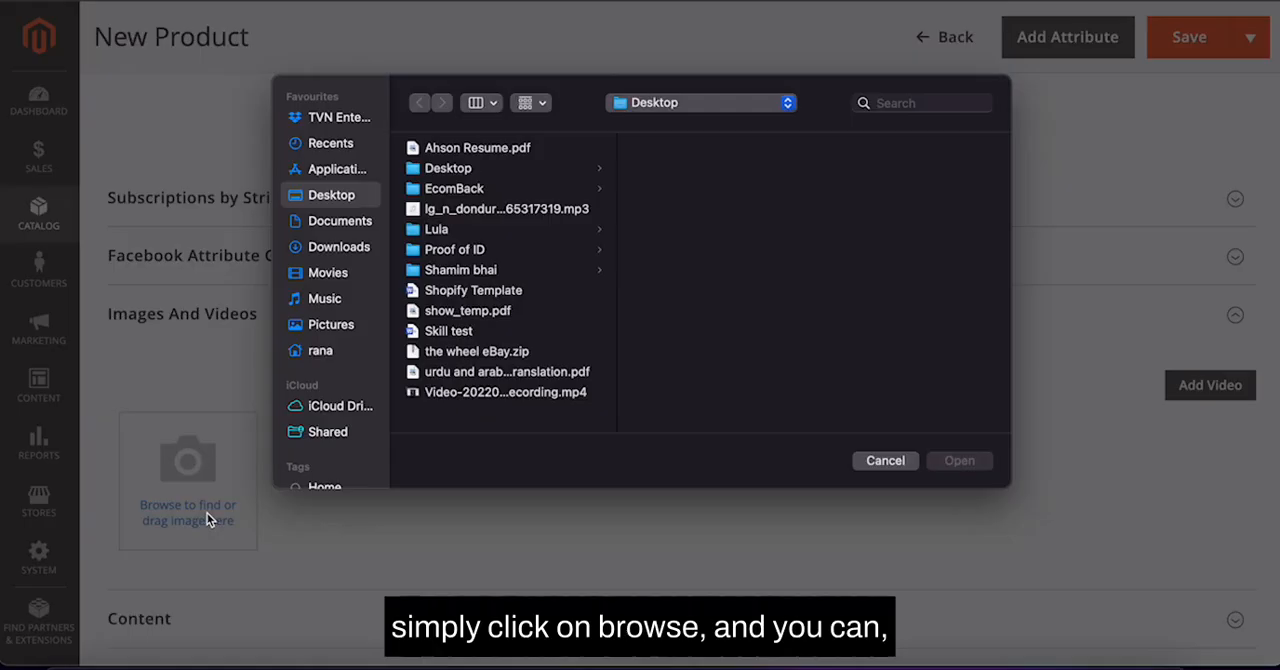
click(880, 461)
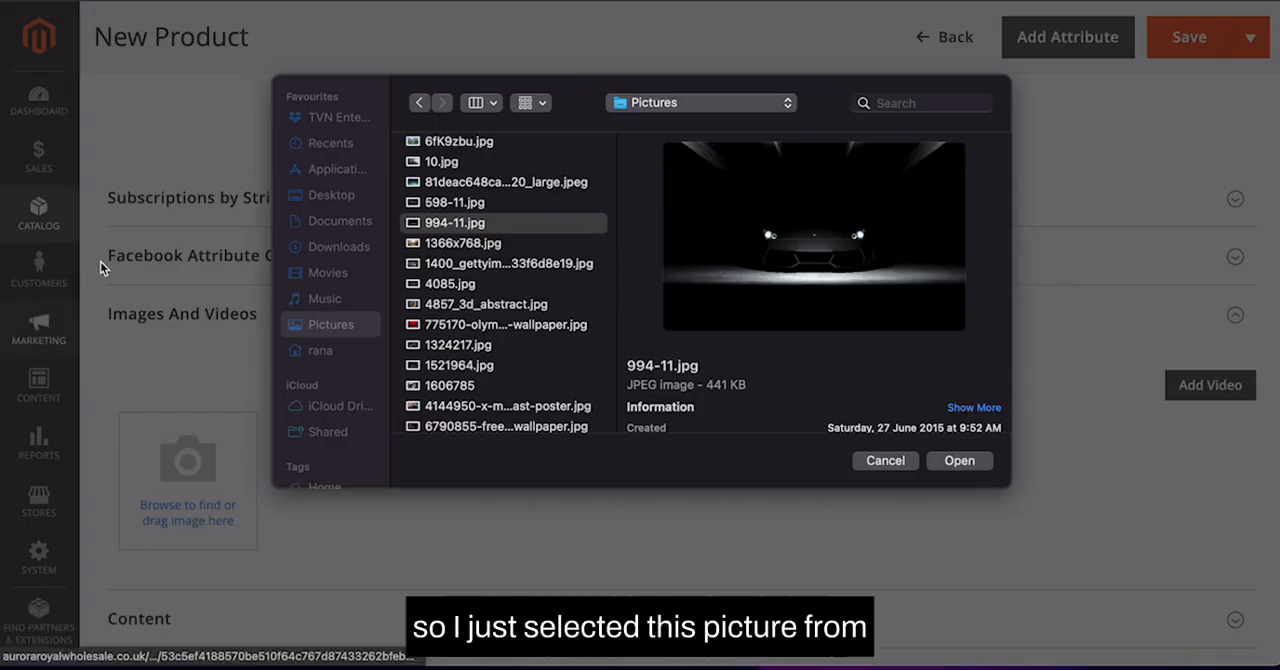
click(959, 461)
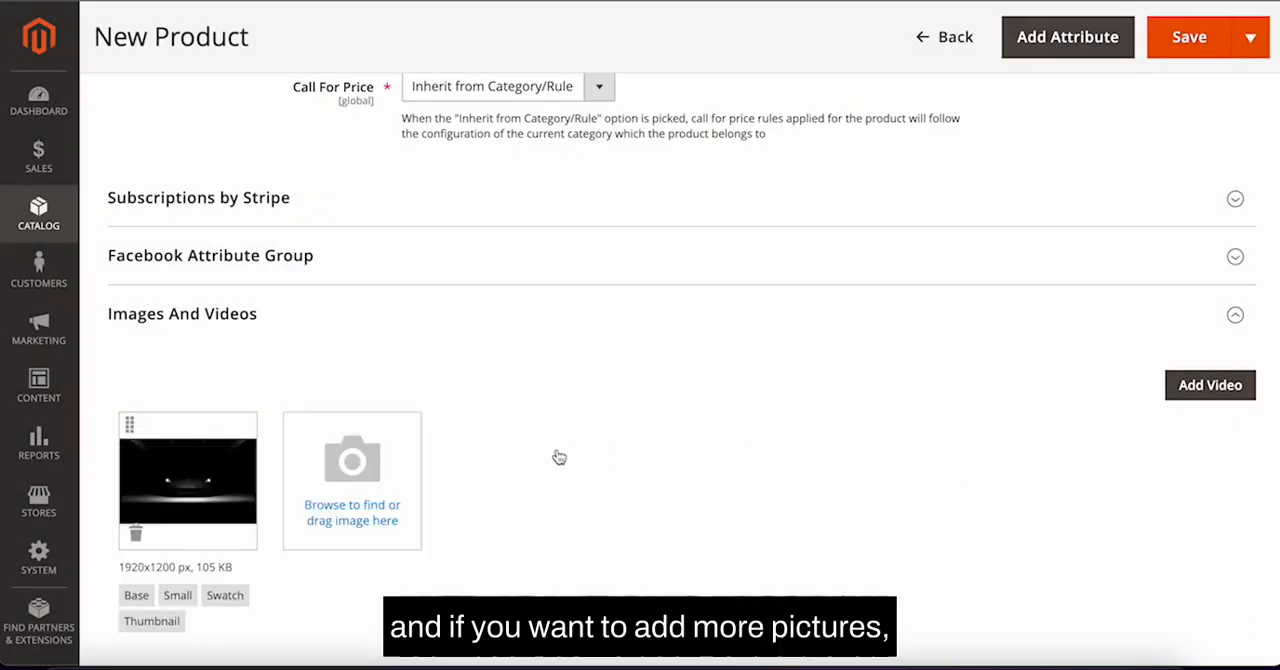
Step: Expand the Content section to reach the Description editor
scroll(430, 482, down, 1)
scroll(430, 482, down, 2)
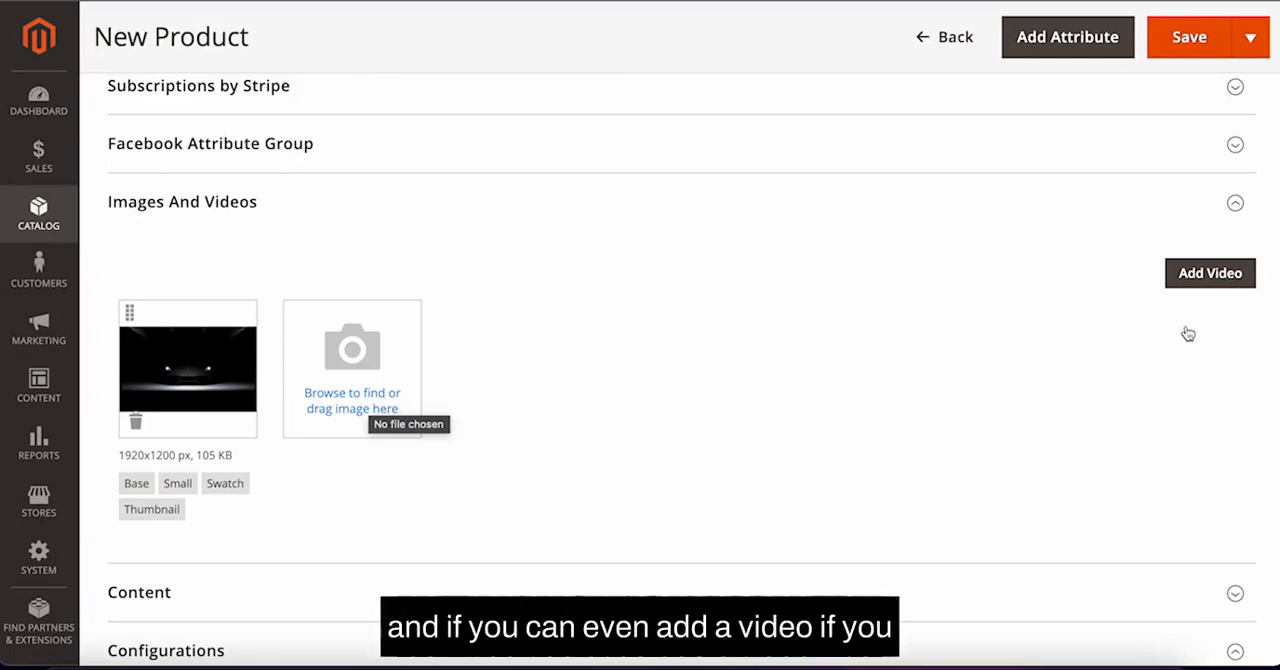
scroll(1040, 395, down, 1)
scroll(1025, 413, down, 3)
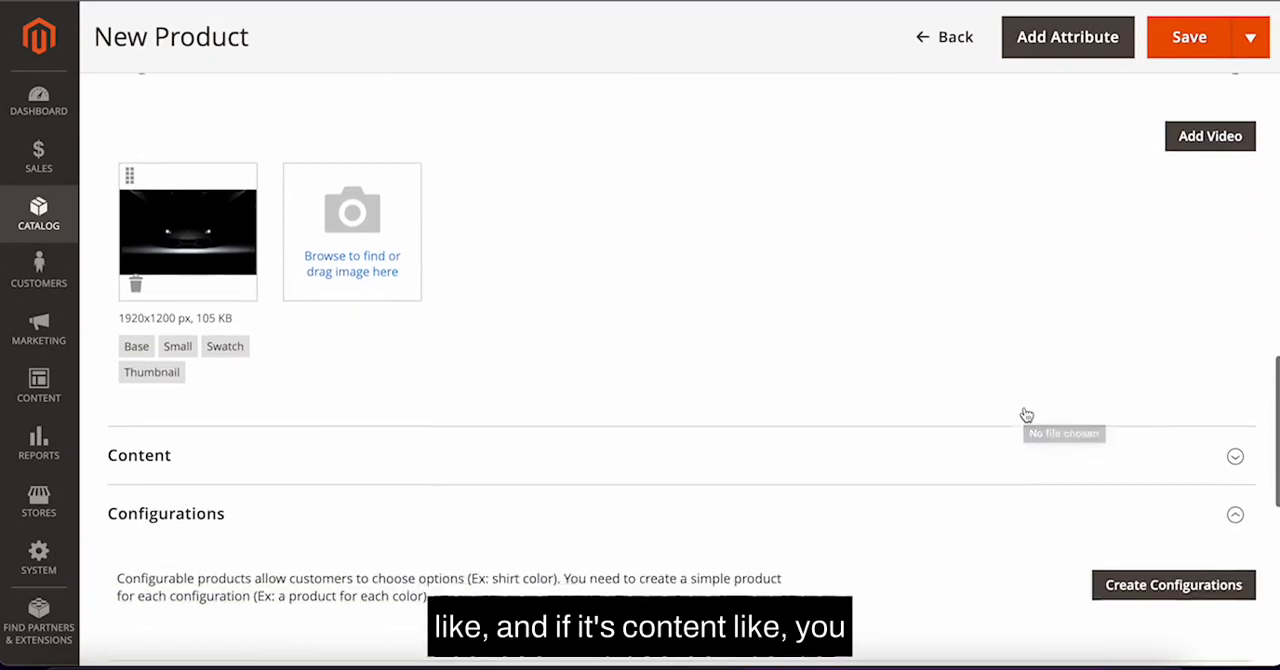
click(1075, 452)
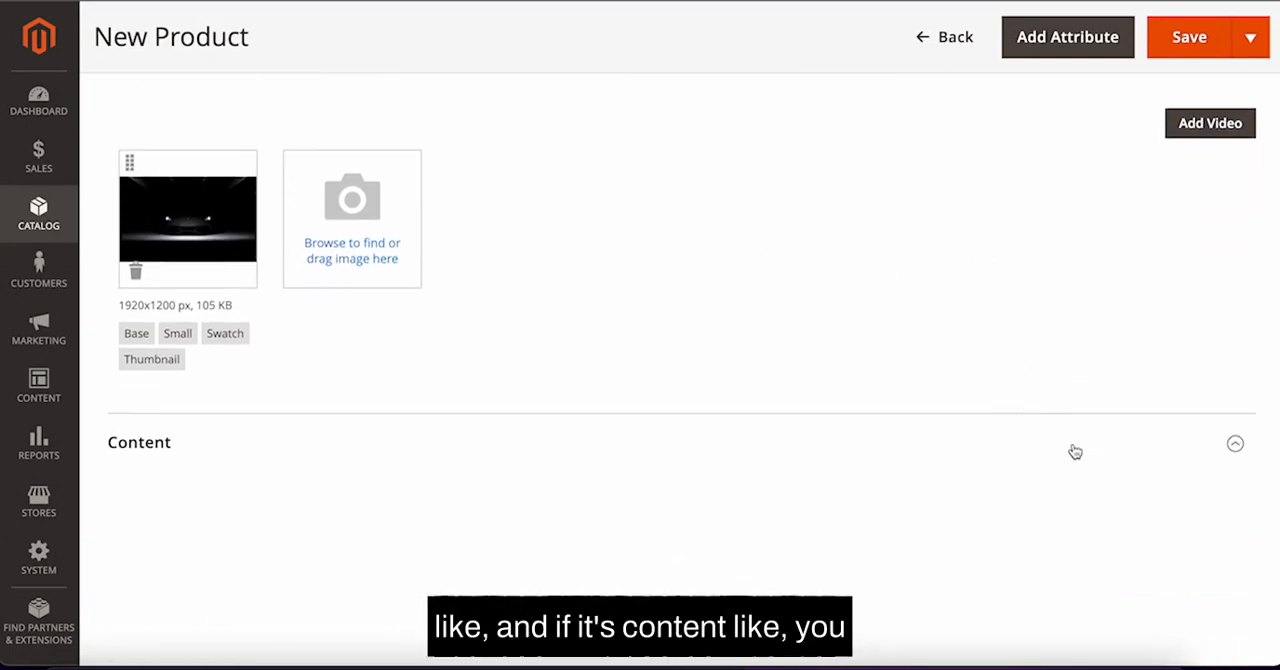
scroll(824, 400, down, 5)
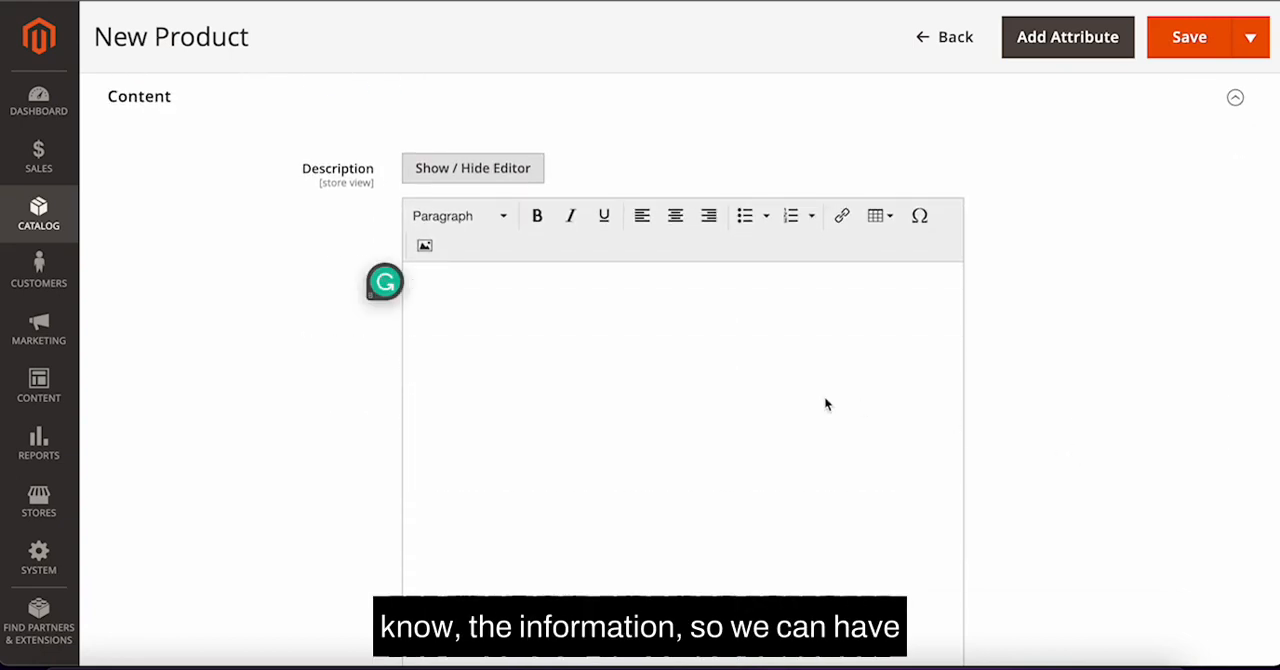
double_click(332, 160)
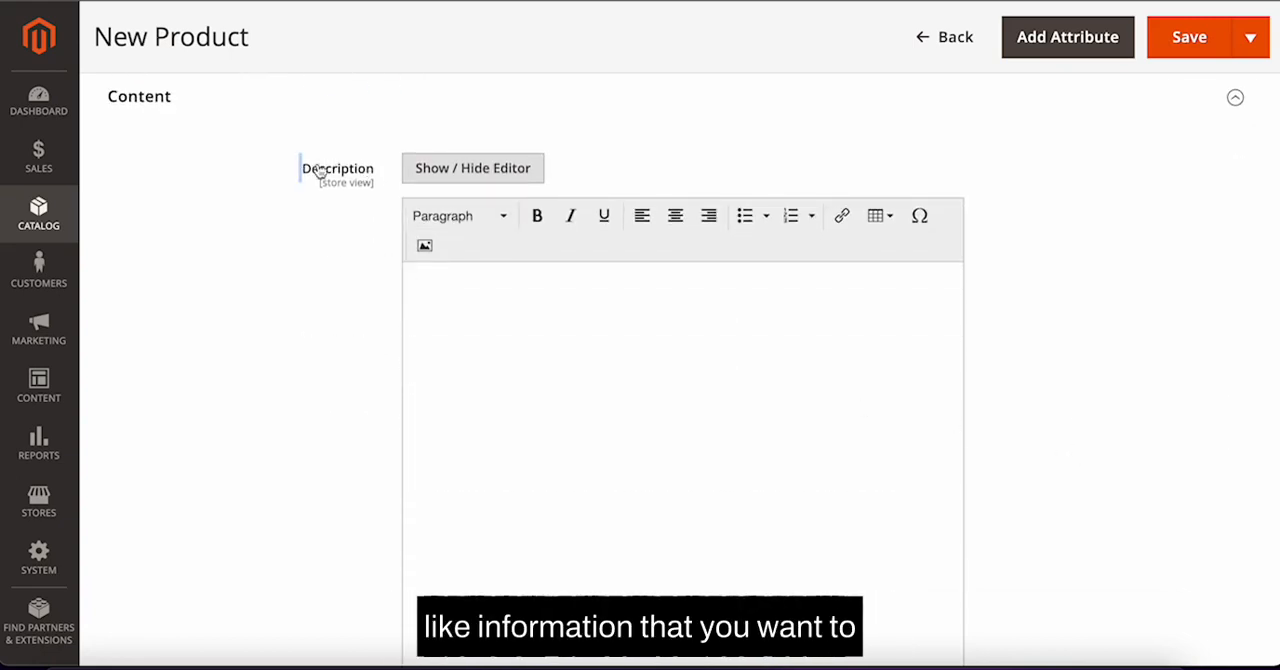
drag(300, 167, 371, 182)
click(527, 335)
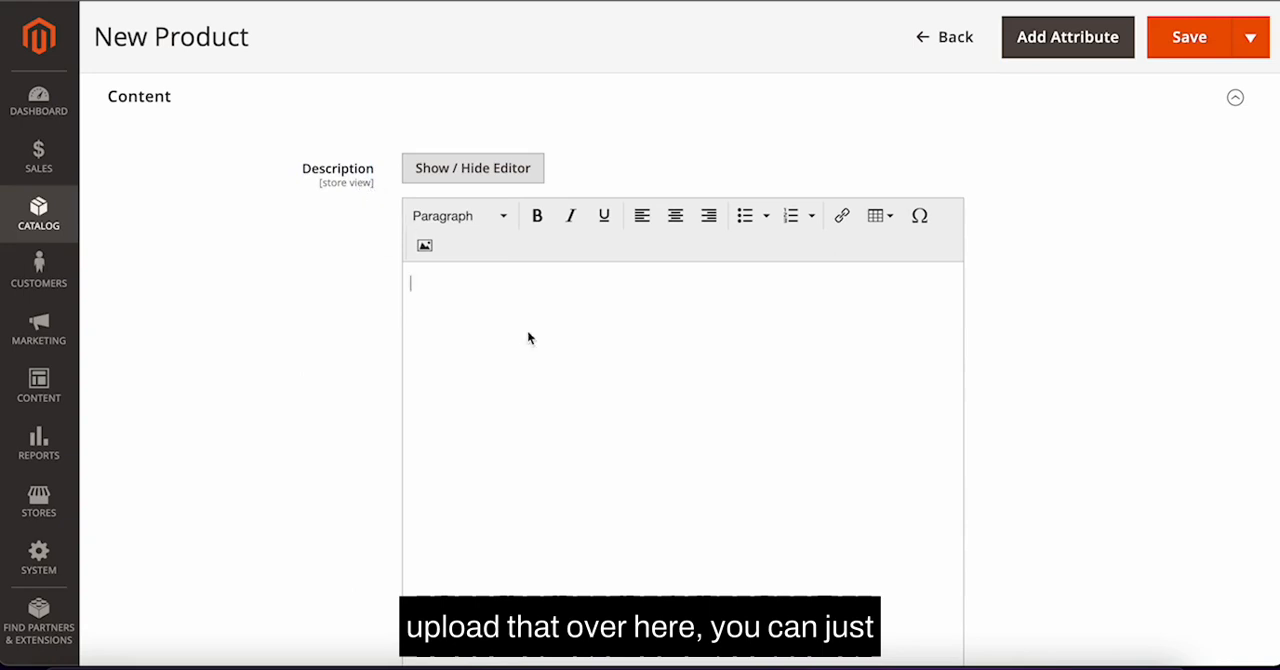
key(ctrl+z)
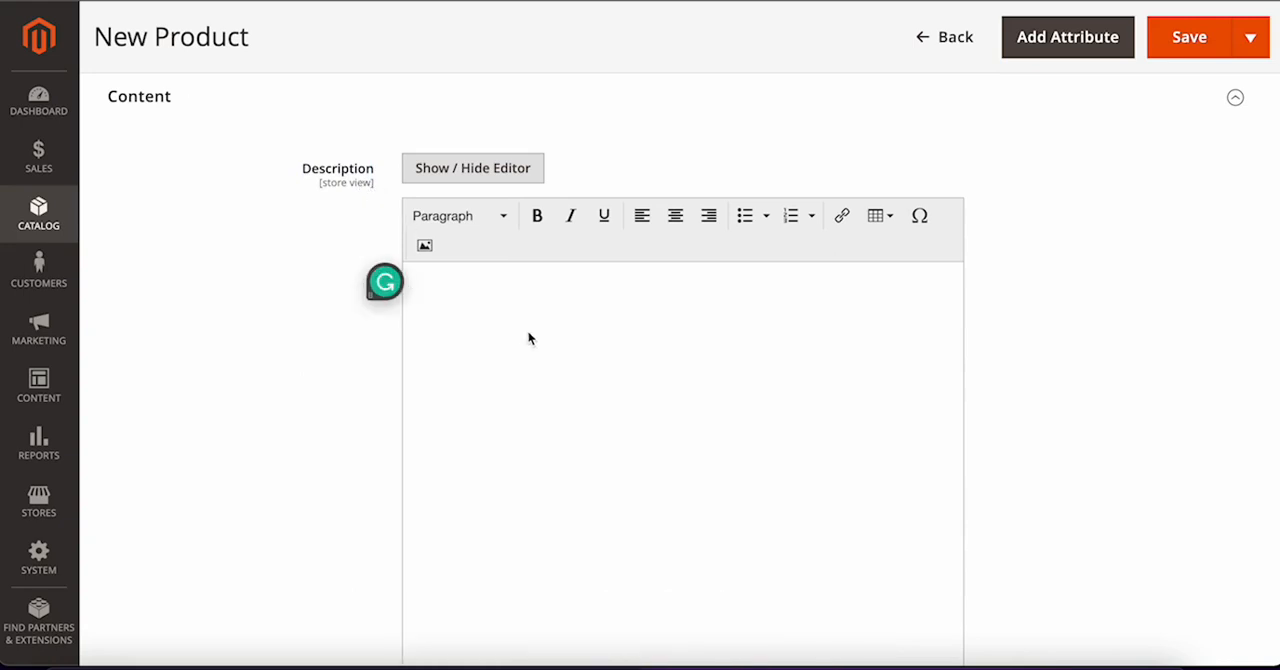
Step: Enter "Description test large" as the product Description
text(Descript)
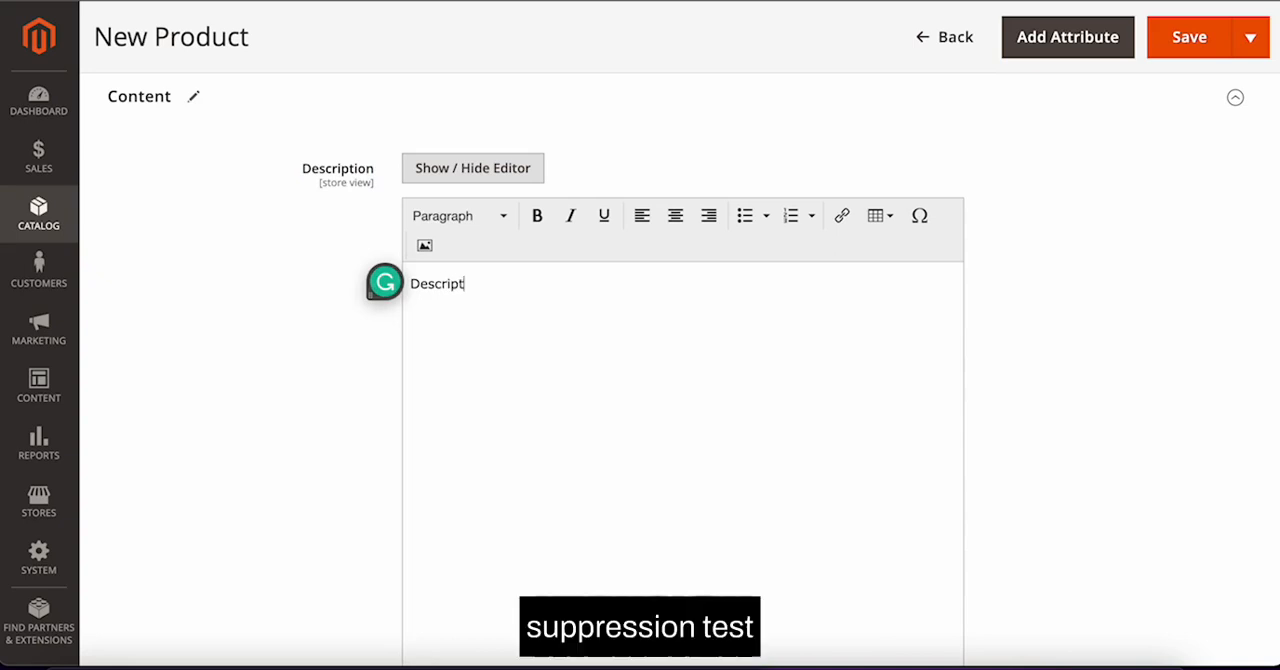
text(ion te)
text(st large)
Step: Copy the description into the Short Description and change it to "Description test Short"
key(ctrl+a)
key(ctrl+c)
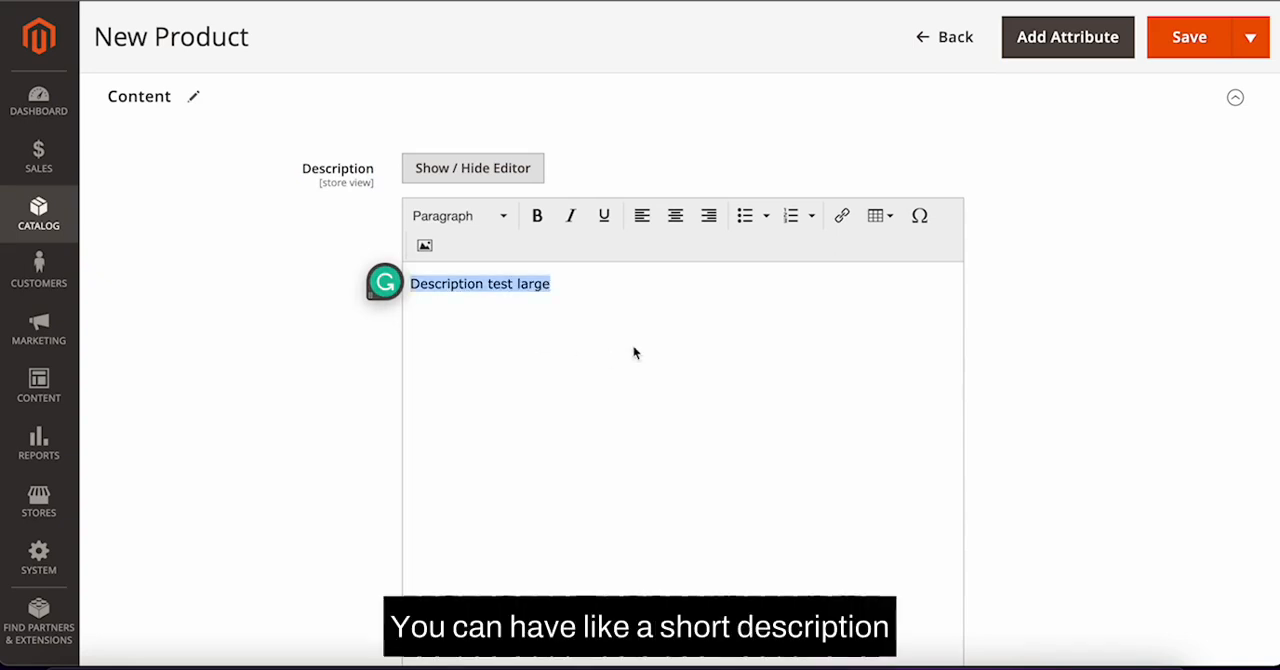
scroll(632, 344, down, 5)
click(529, 480)
key(ctrl+v)
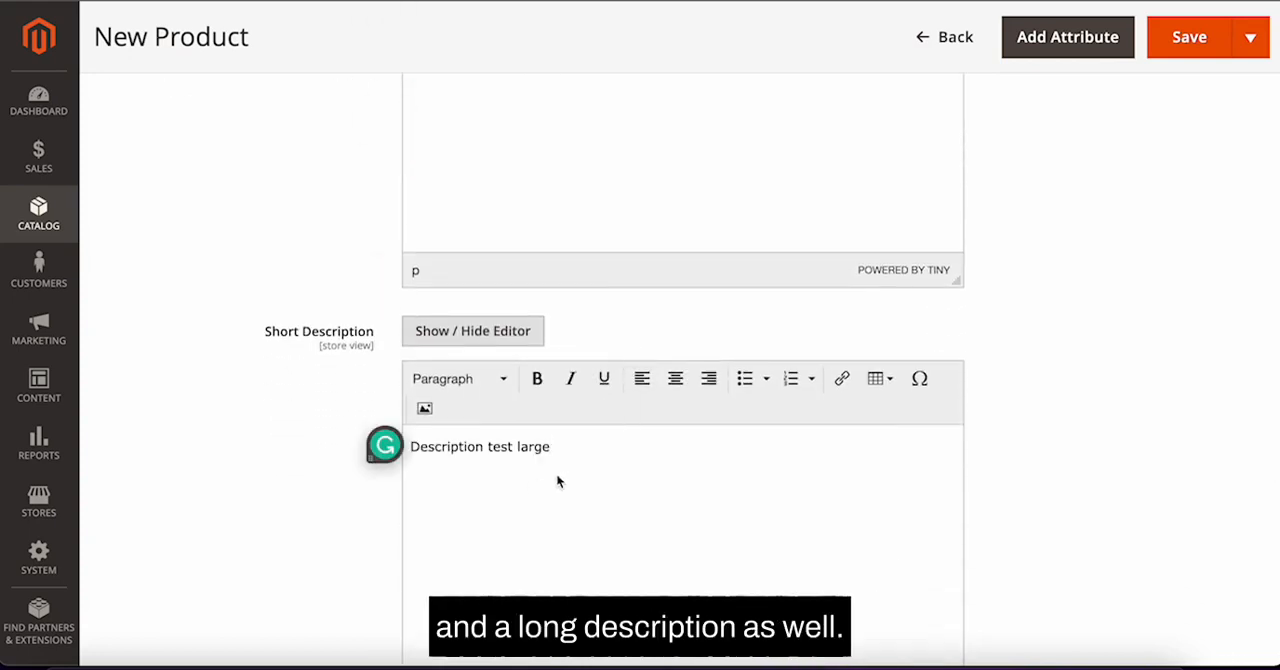
key(BackSpace)
key(BackSpace)
key(BackSpace)
key(BackSpace)
key(BackSpace)
text(SHo)
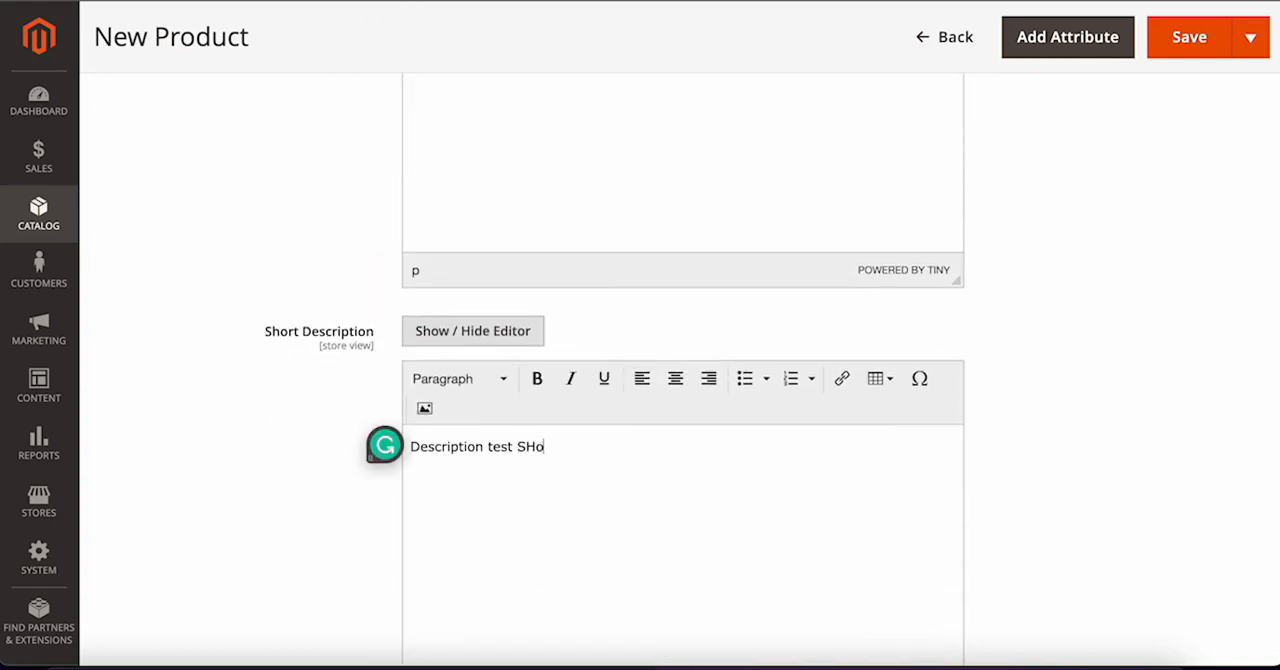
key(BackSpace)
text(hort)
Step: Scroll through the Description and Short Description fields to review their content
scroll(625, 514, down, 1)
scroll(625, 514, down, 3)
scroll(625, 514, up, 10)
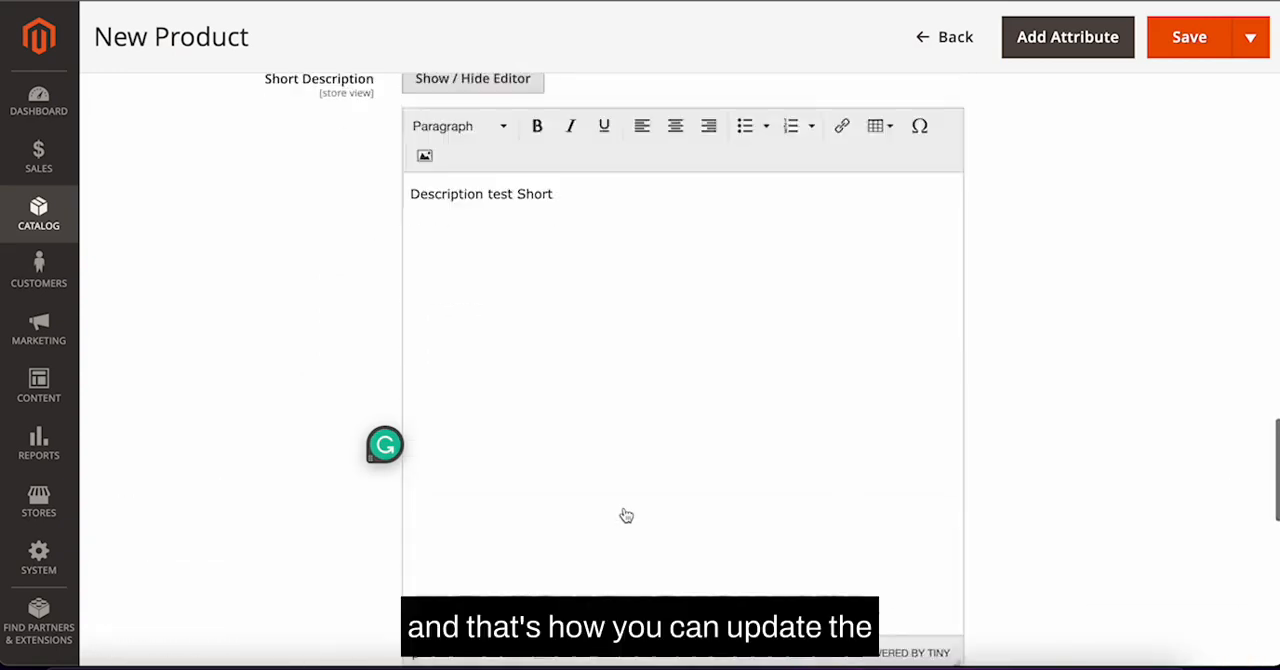
scroll(625, 514, down, 5)
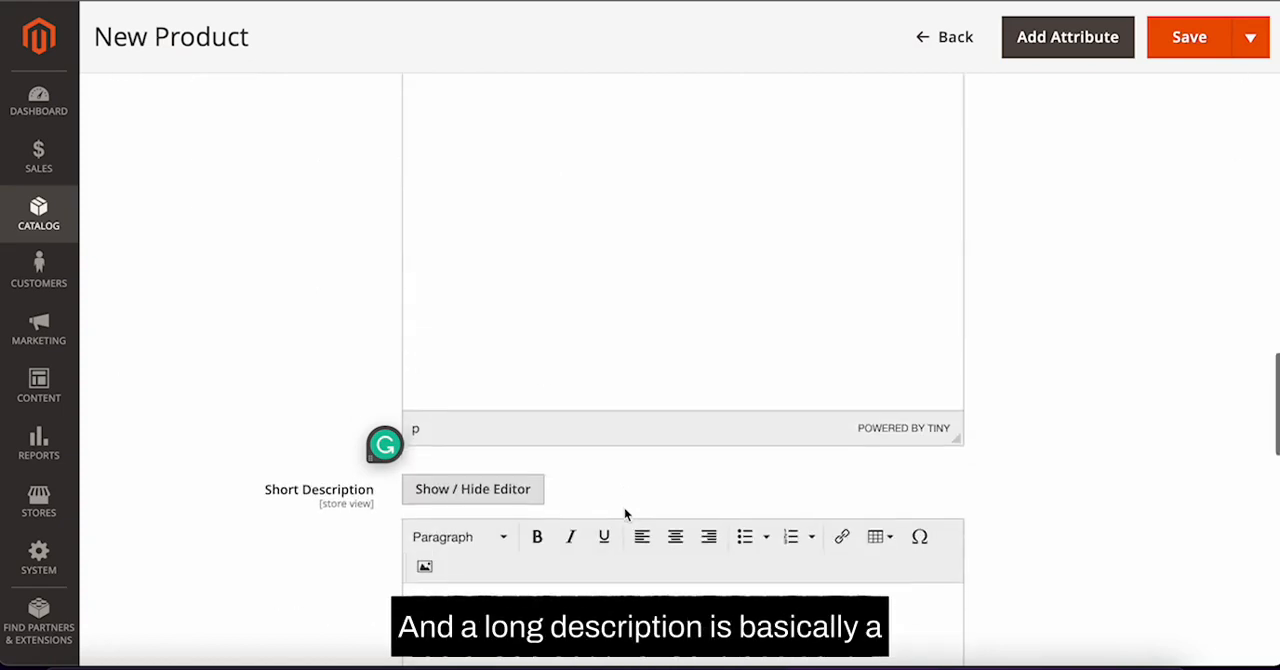
scroll(625, 515, down, 3)
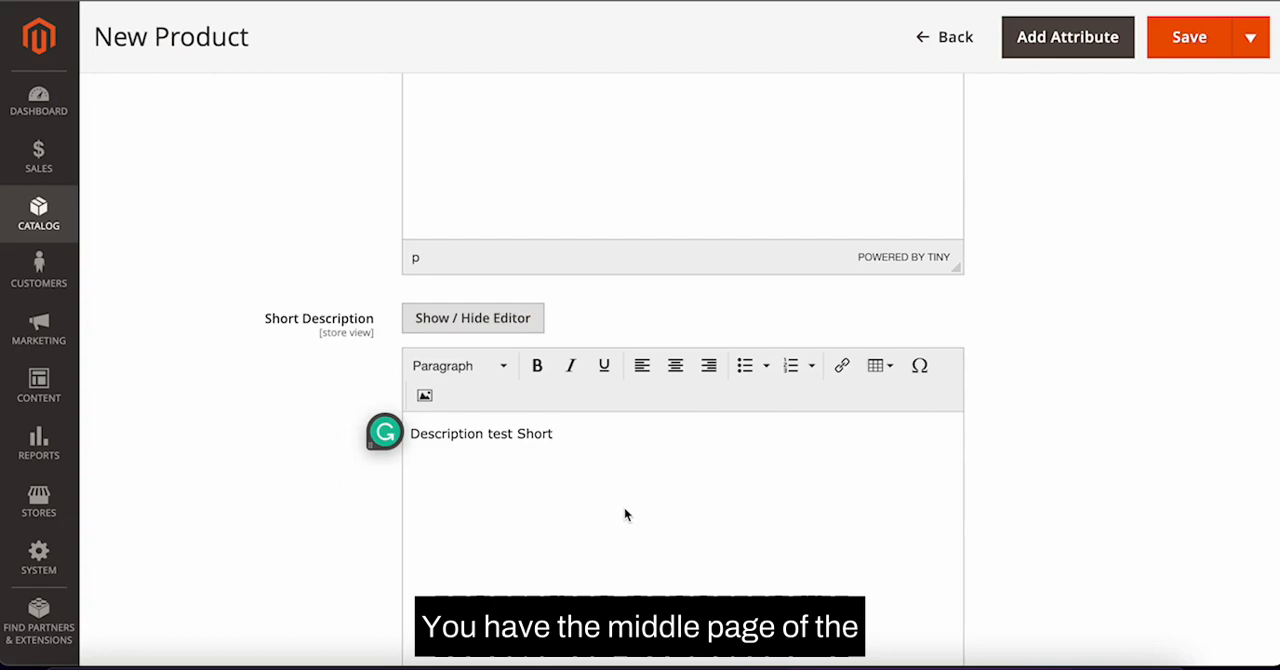
scroll(625, 515, down, 5)
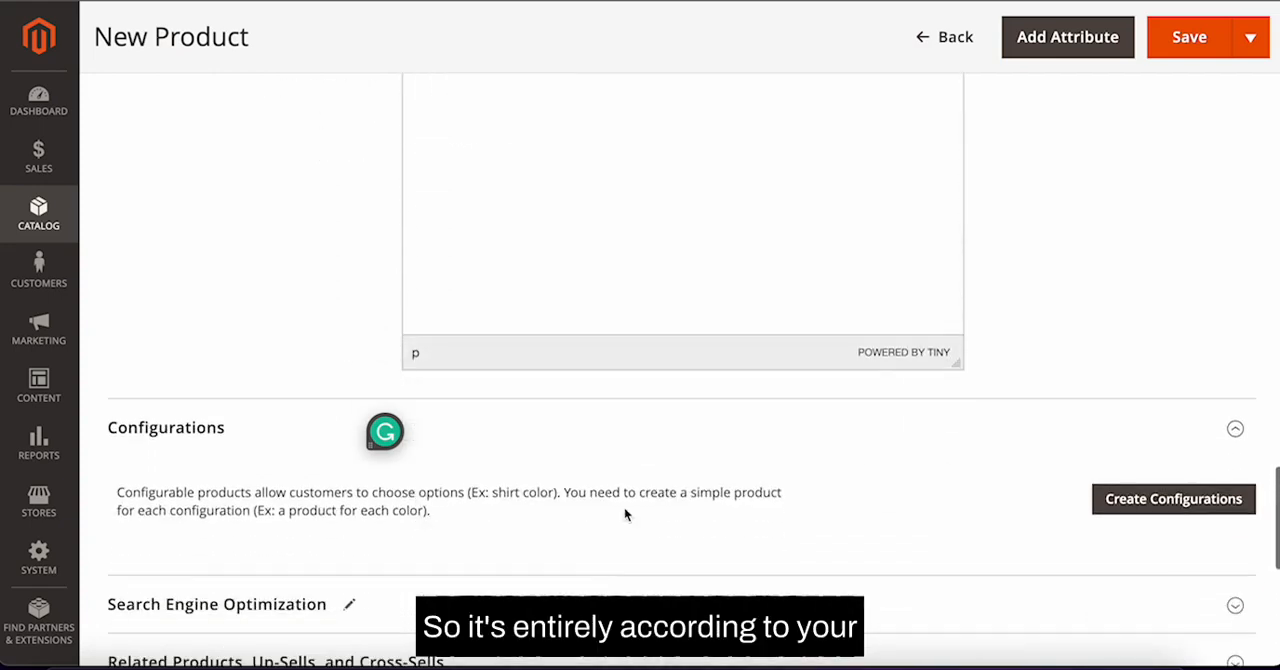
scroll(625, 515, up, 8)
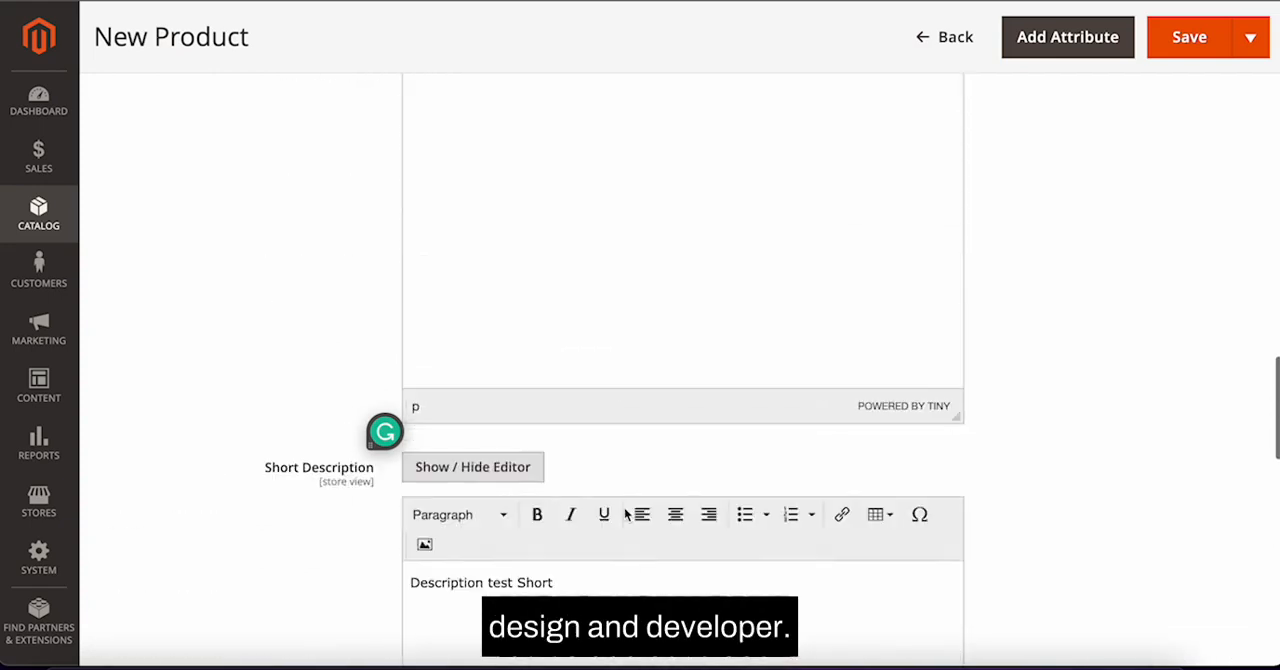
Step: Collapse the Content section after reviewing the descriptions
scroll(625, 515, up, 6)
scroll(625, 515, down, 4)
scroll(625, 515, up, 4)
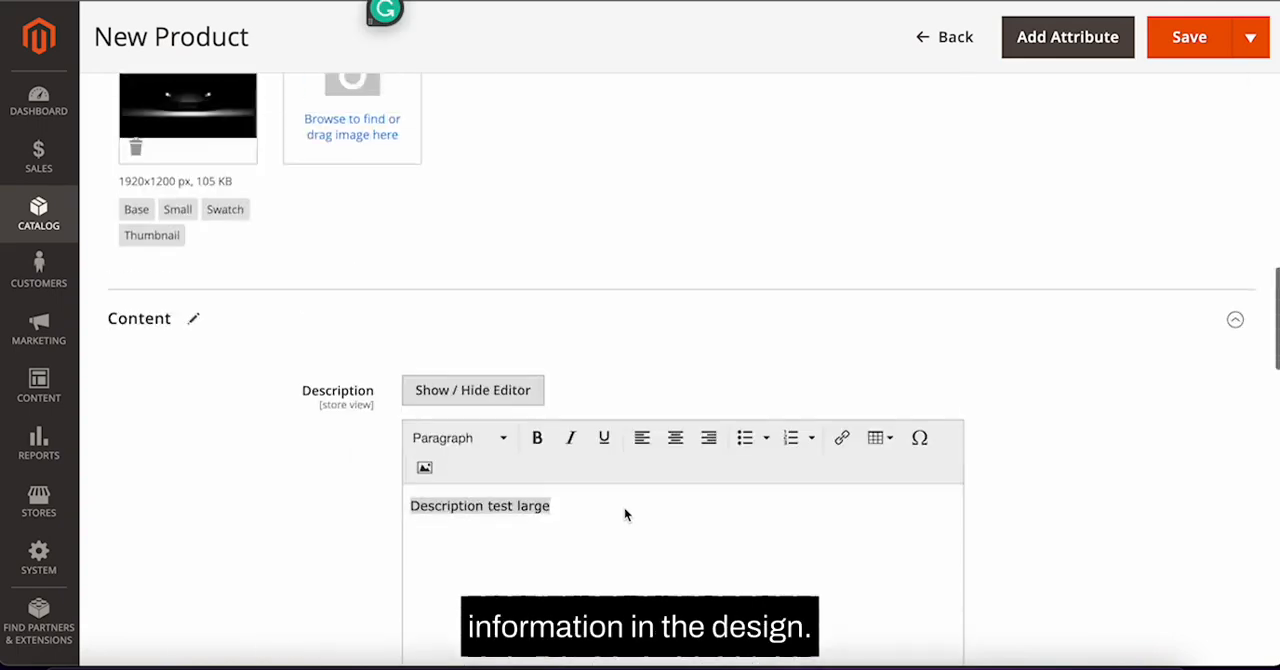
click(1235, 354)
scroll(1235, 358, down, 4)
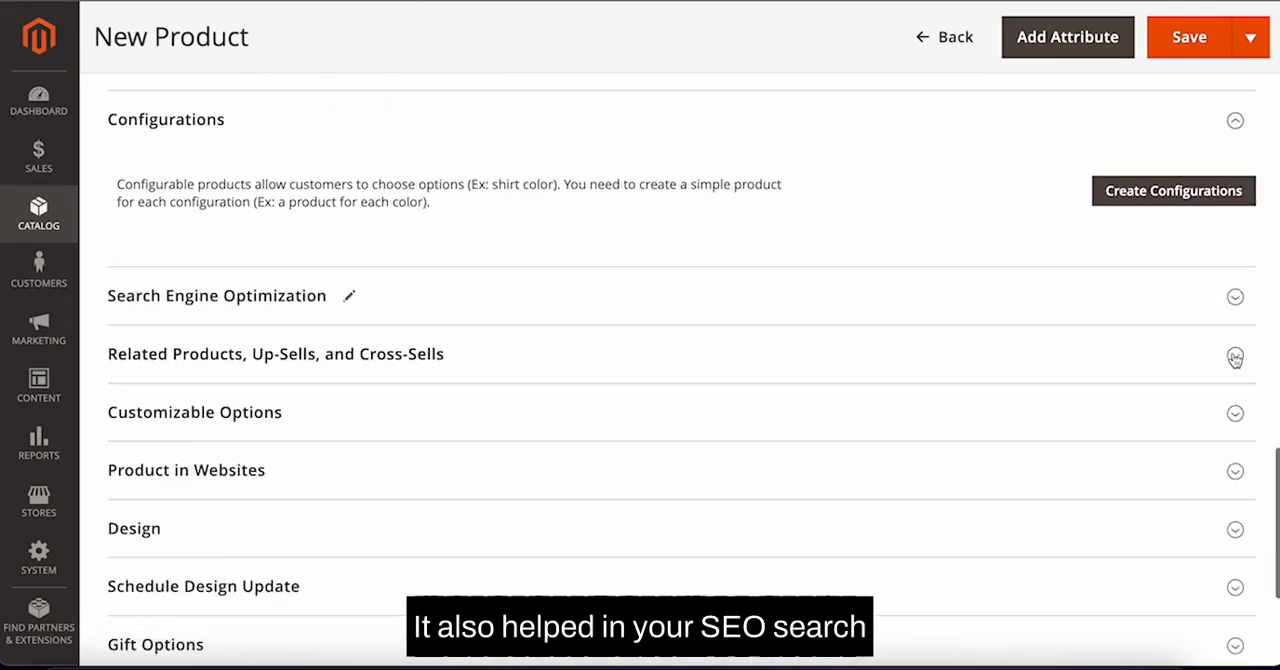
Step: Expand the Search Engine Optimization section to review its URL key and meta fields, then collapse it
click(803, 291)
scroll(591, 218, down, 2)
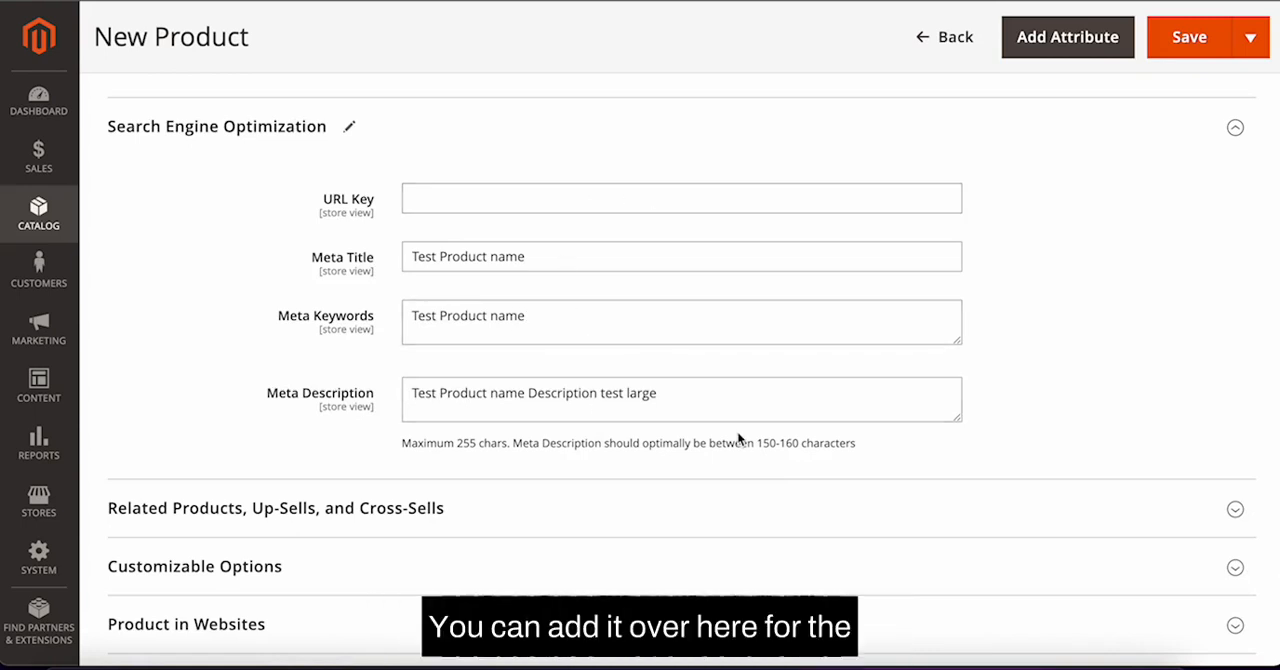
scroll(1100, 250, up, 1)
click(1234, 222)
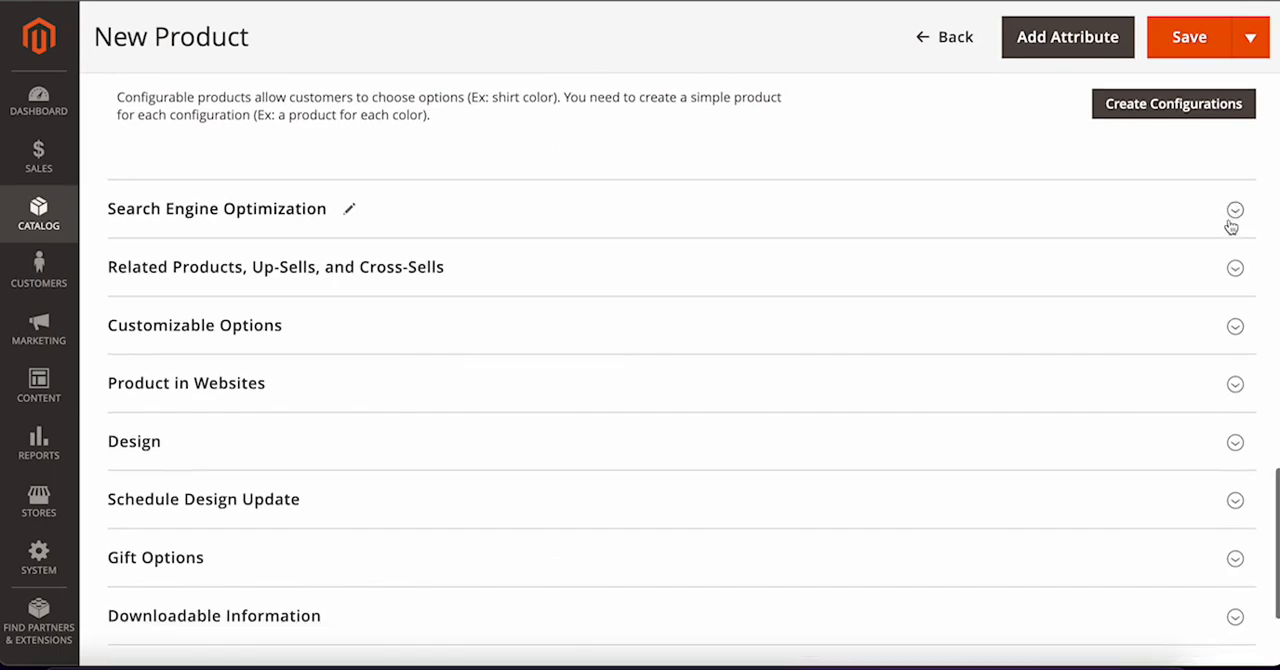
Step: Add the product "PACK OF 2 "Baby" Coated Wood Dummy Clips" (ID 890) as a related product
click(1235, 236)
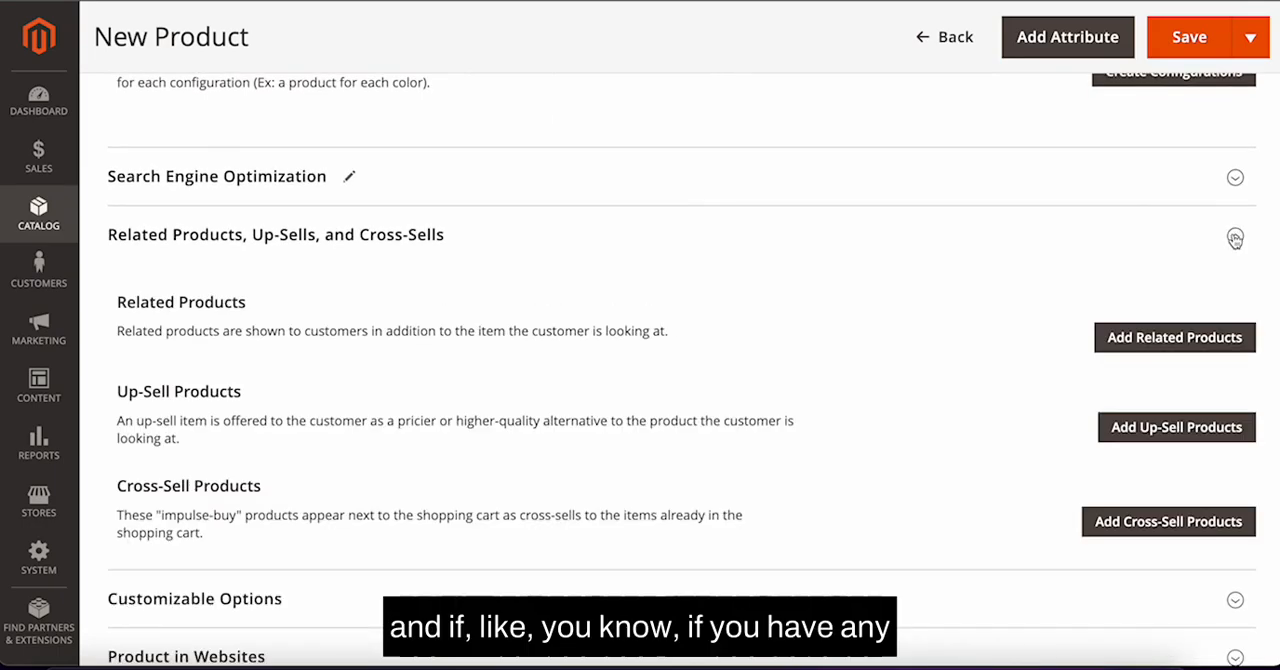
click(1184, 337)
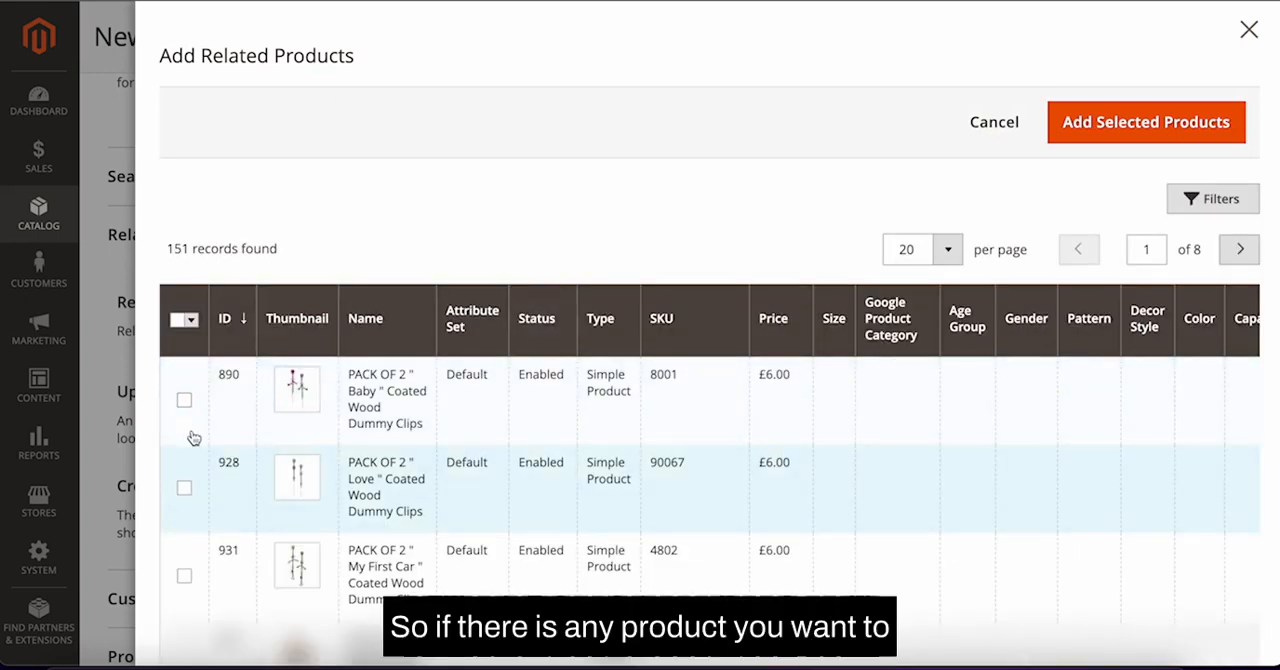
scroll(189, 430, down, 1)
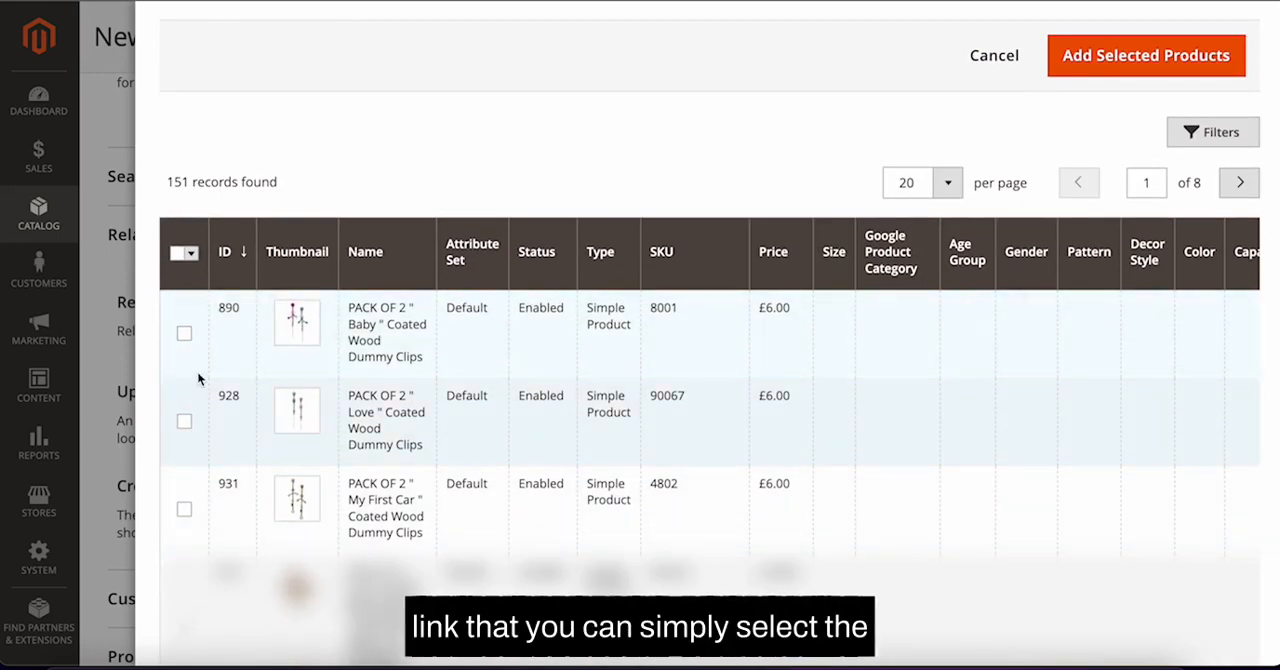
click(185, 335)
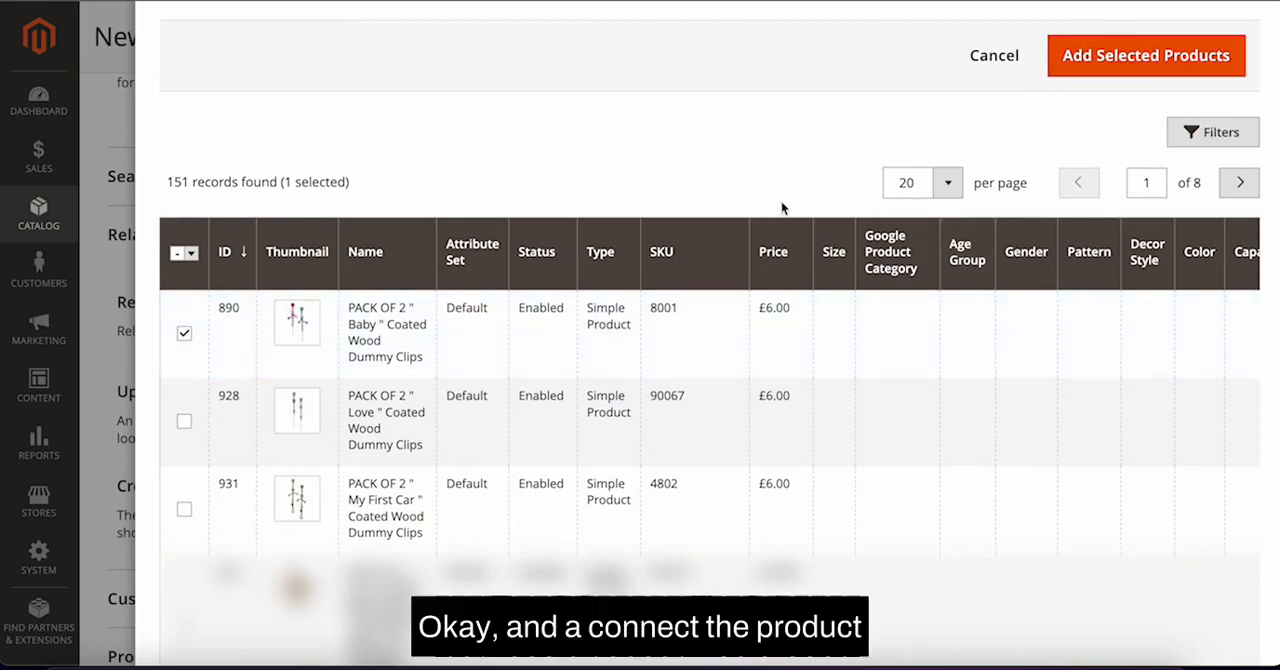
click(1161, 62)
Step: Expand the Customizable Options section and add a new custom option
scroll(845, 341, down, 3)
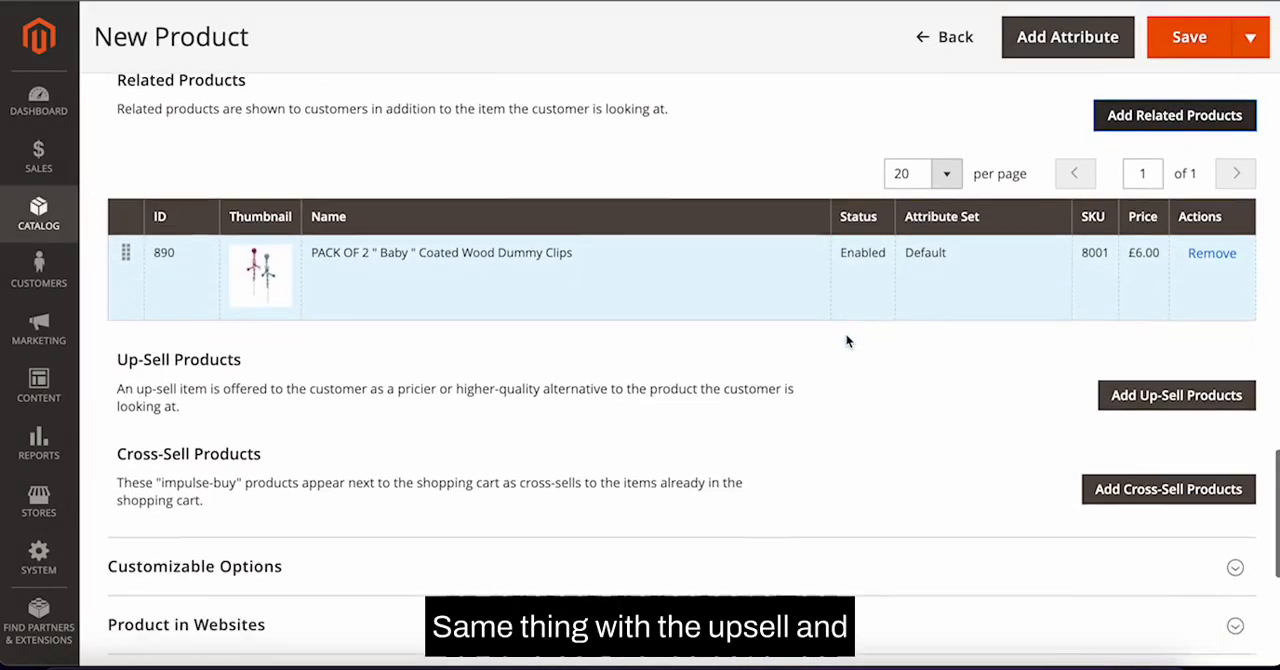
scroll(1136, 472, down, 2)
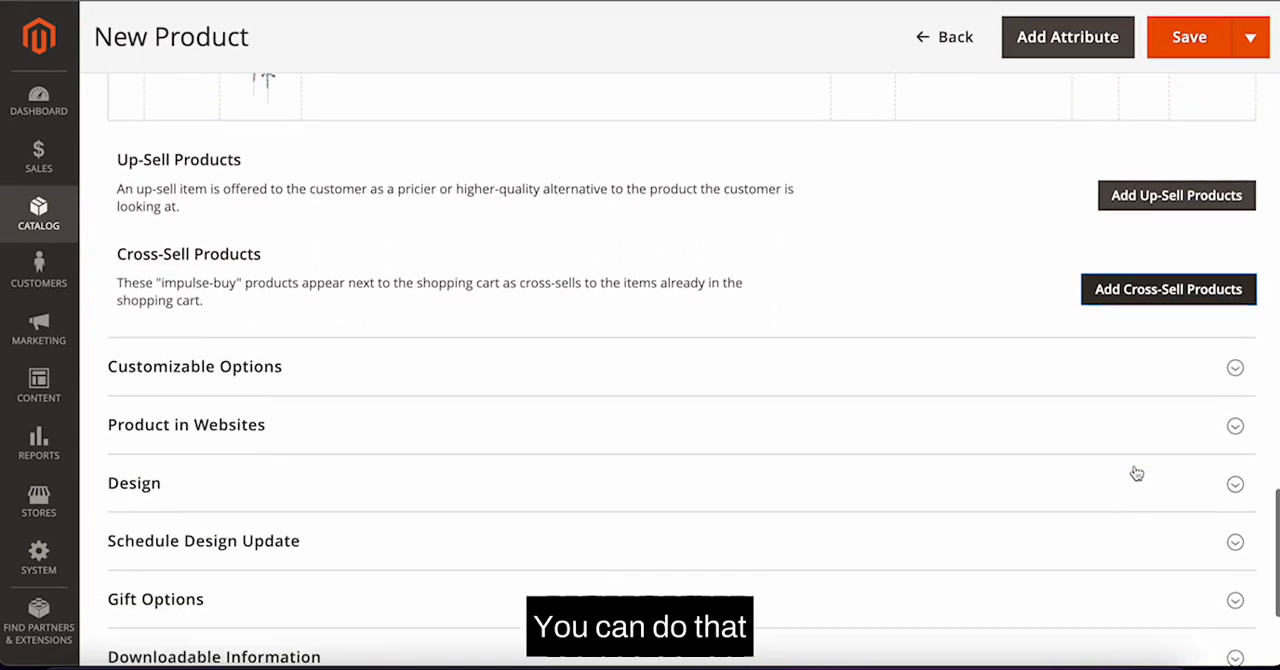
click(1120, 372)
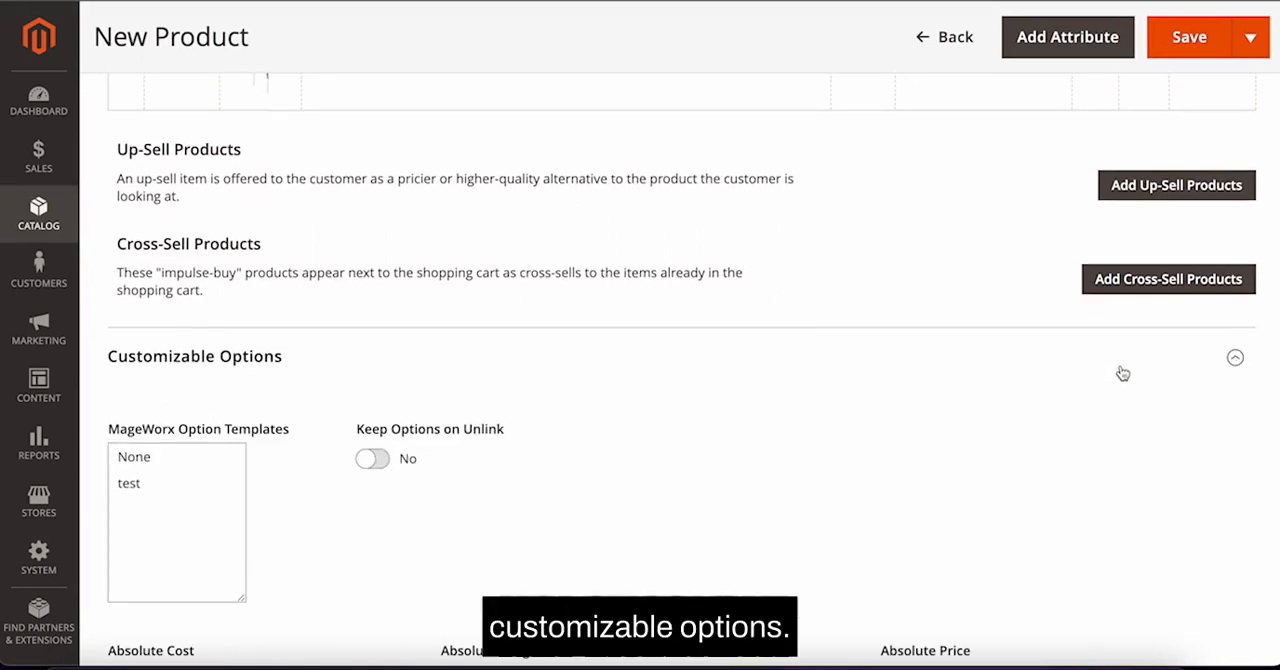
scroll(1122, 373, down, 3)
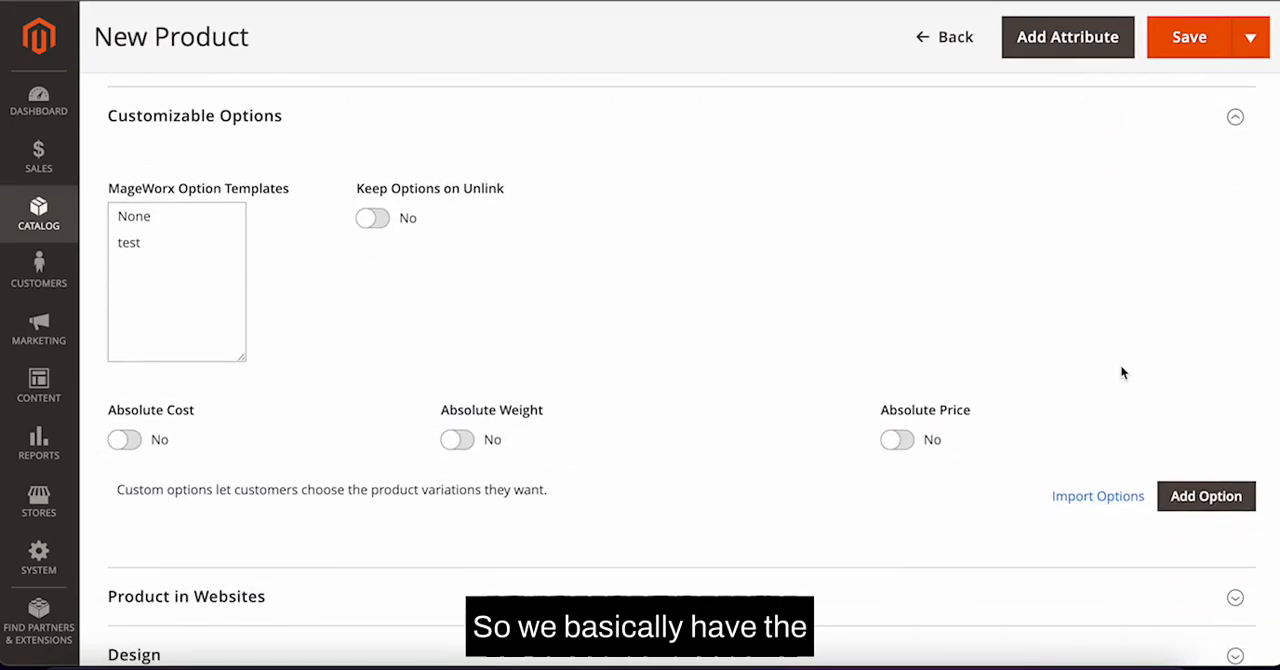
click(1206, 496)
scroll(918, 468, down, 2)
scroll(918, 468, down, 2)
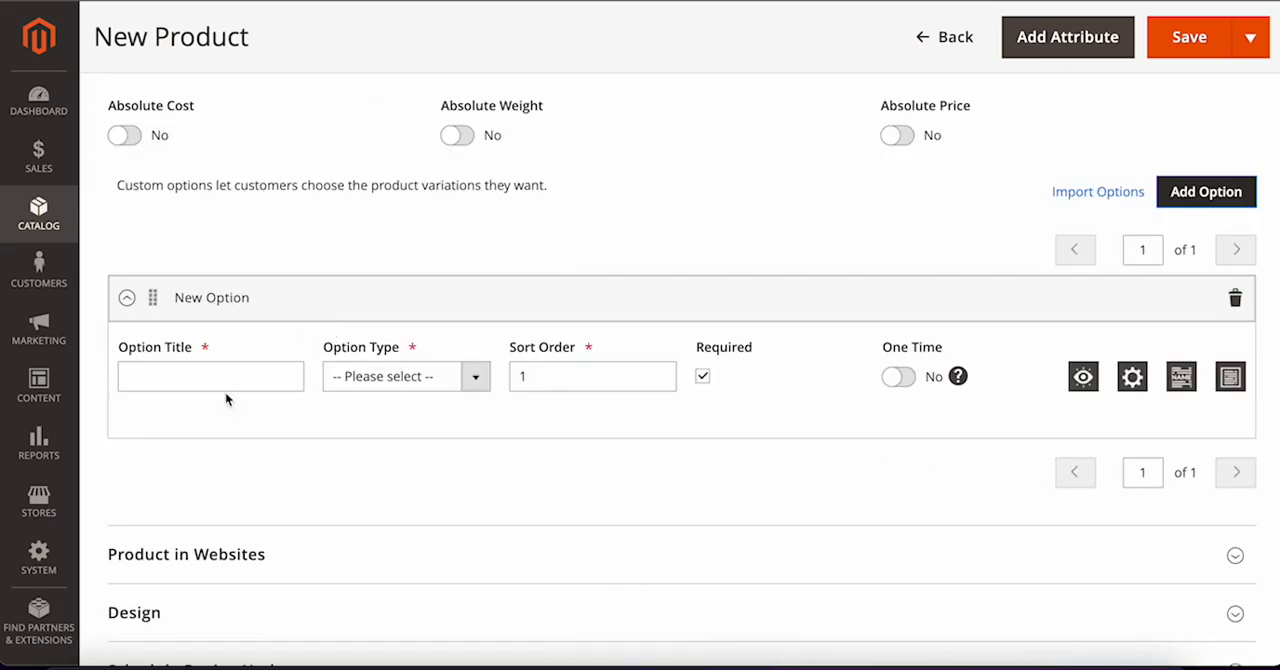
Step: Title the new option Color and set its option type to Drop-down
click(252, 378)
text(Color)
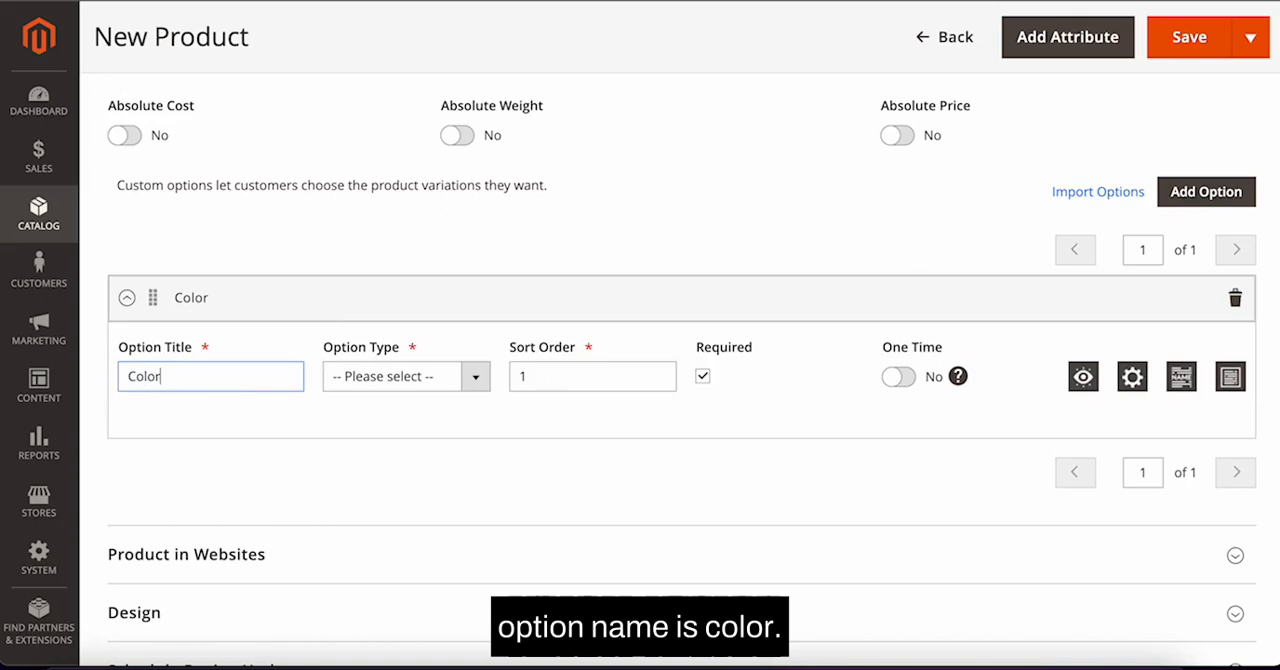
click(414, 386)
scroll(408, 517, down, 1)
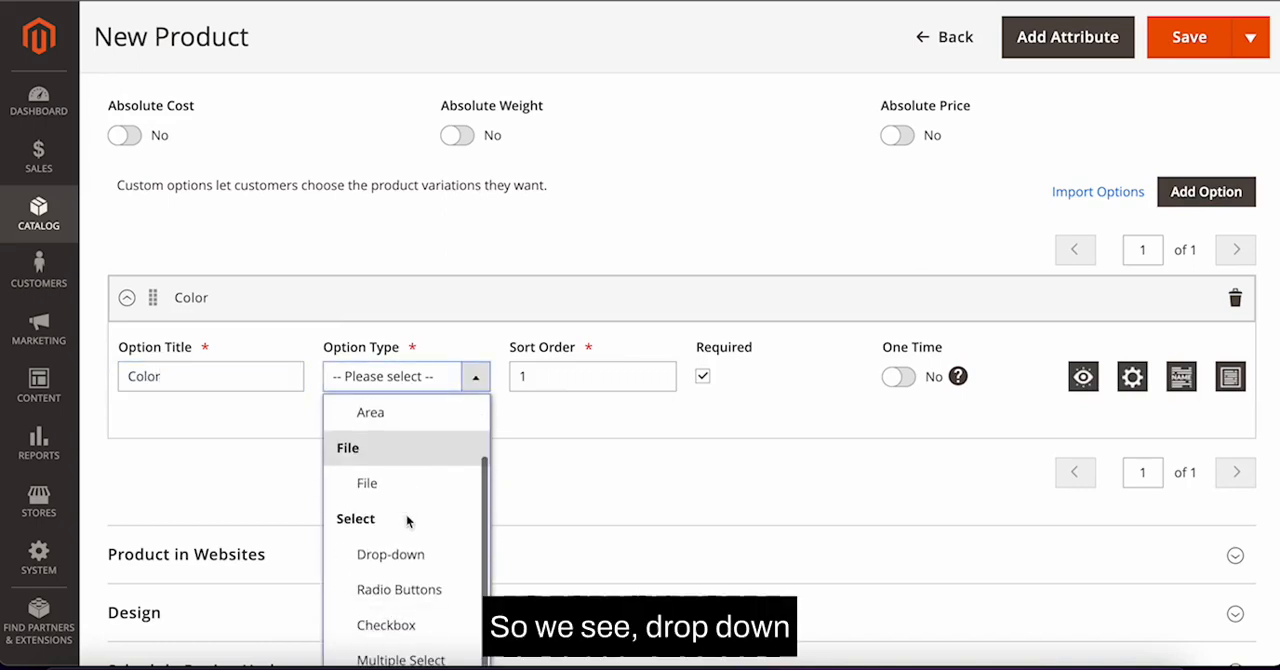
click(405, 553)
scroll(235, 430, down, 1)
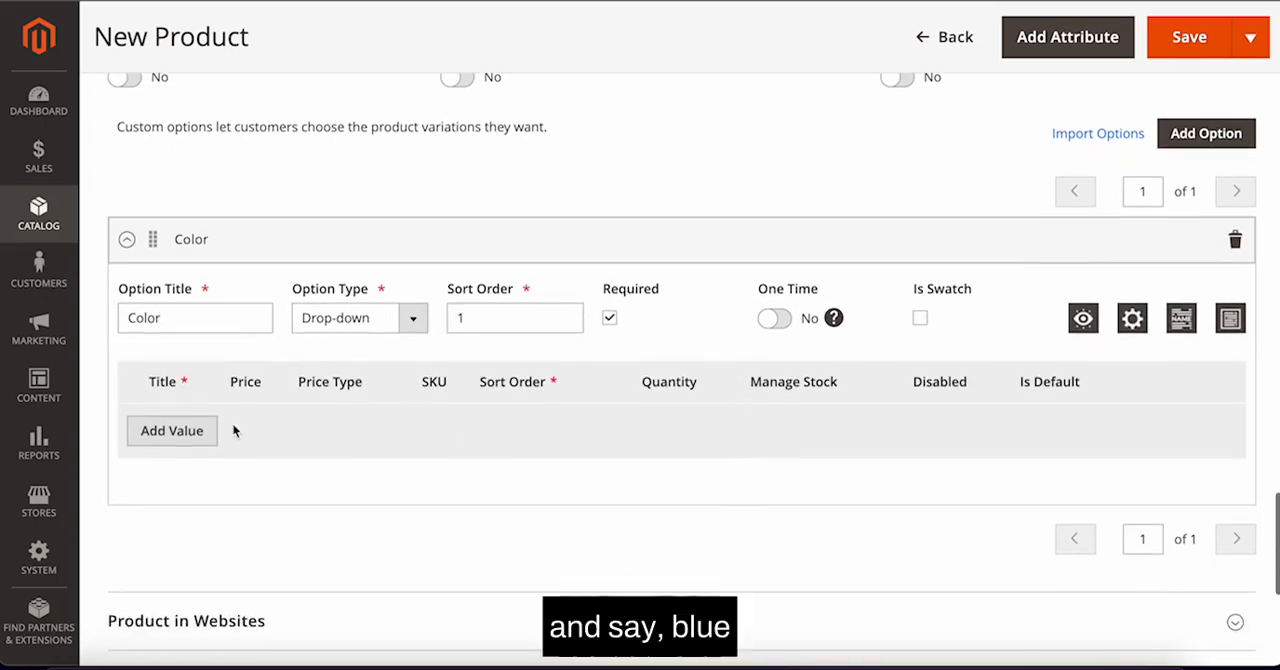
Step: Add a value Blue to the Color option with quantity 1 and Manage Stock turned on
click(200, 431)
click(200, 447)
text(B)
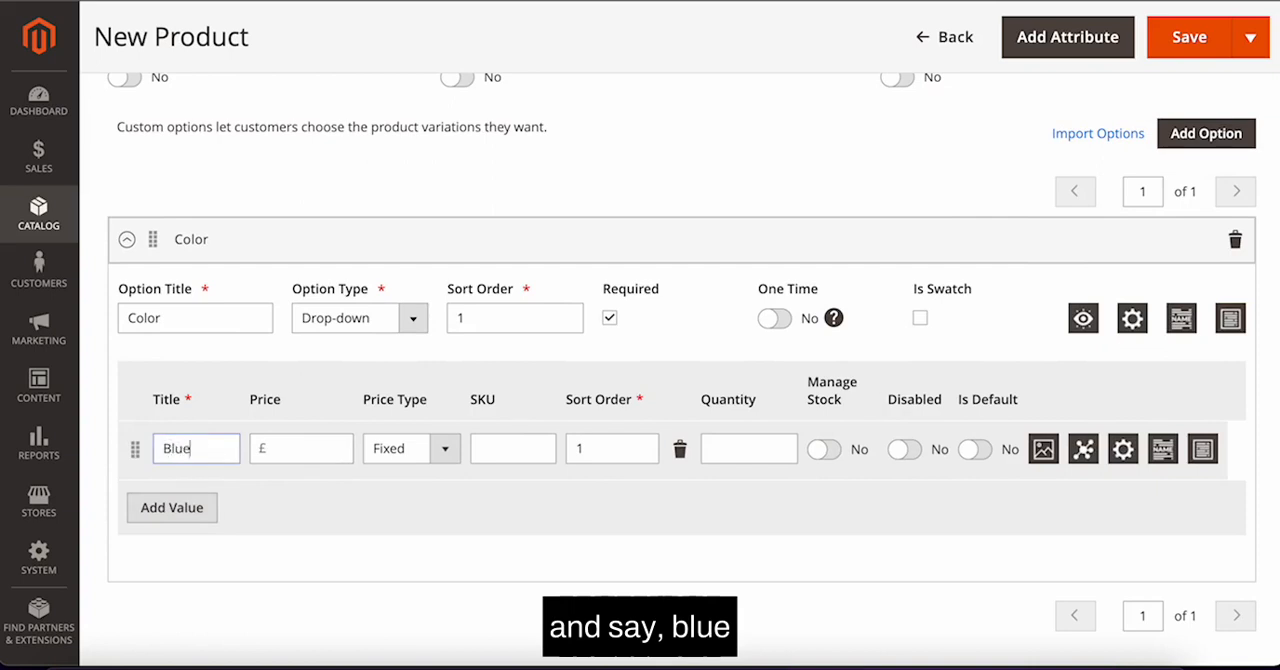
text(lue)
click(323, 447)
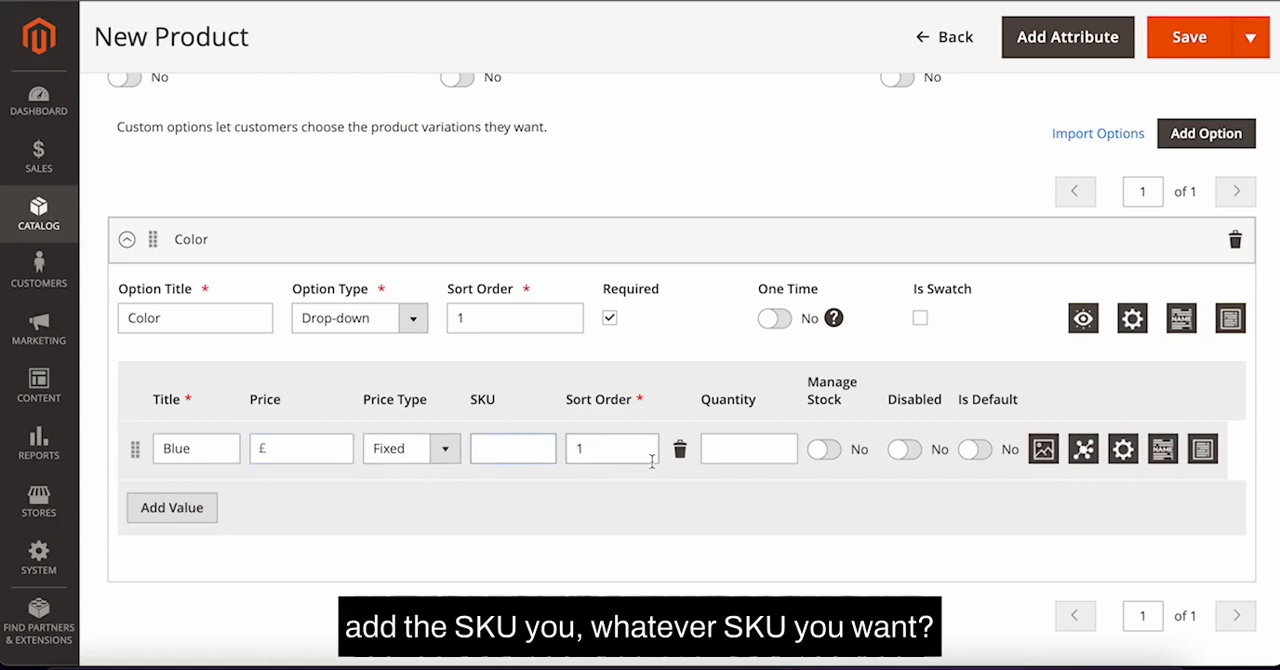
click(763, 448)
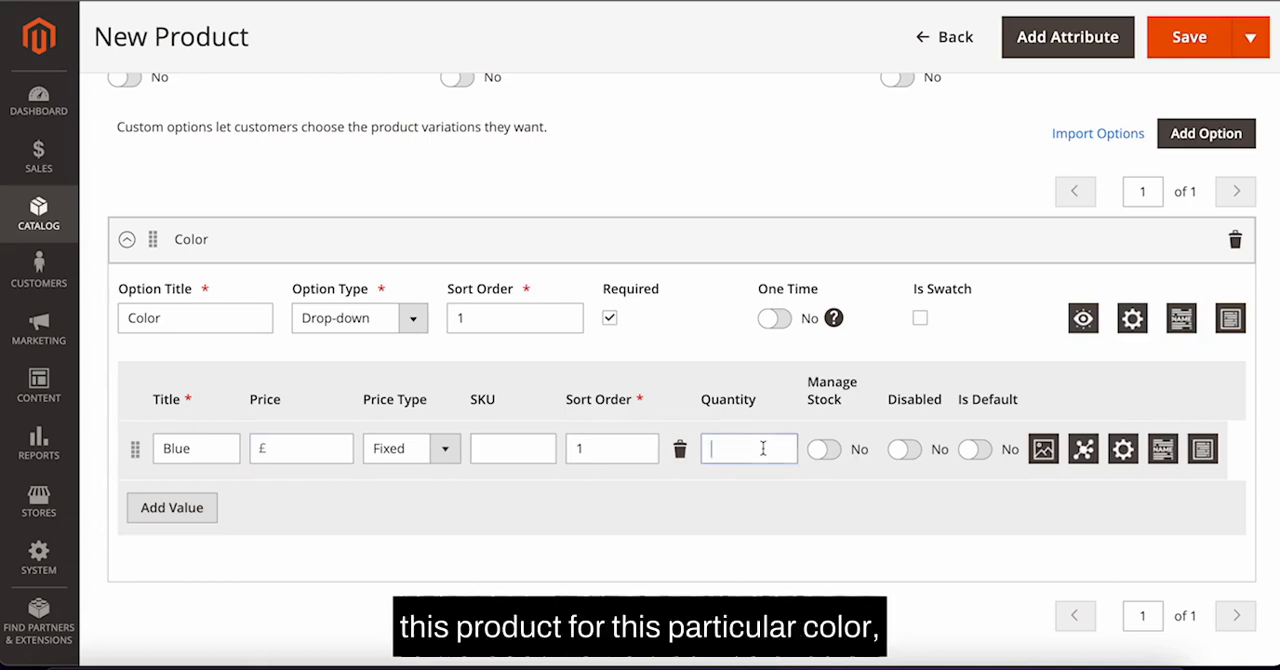
click(826, 451)
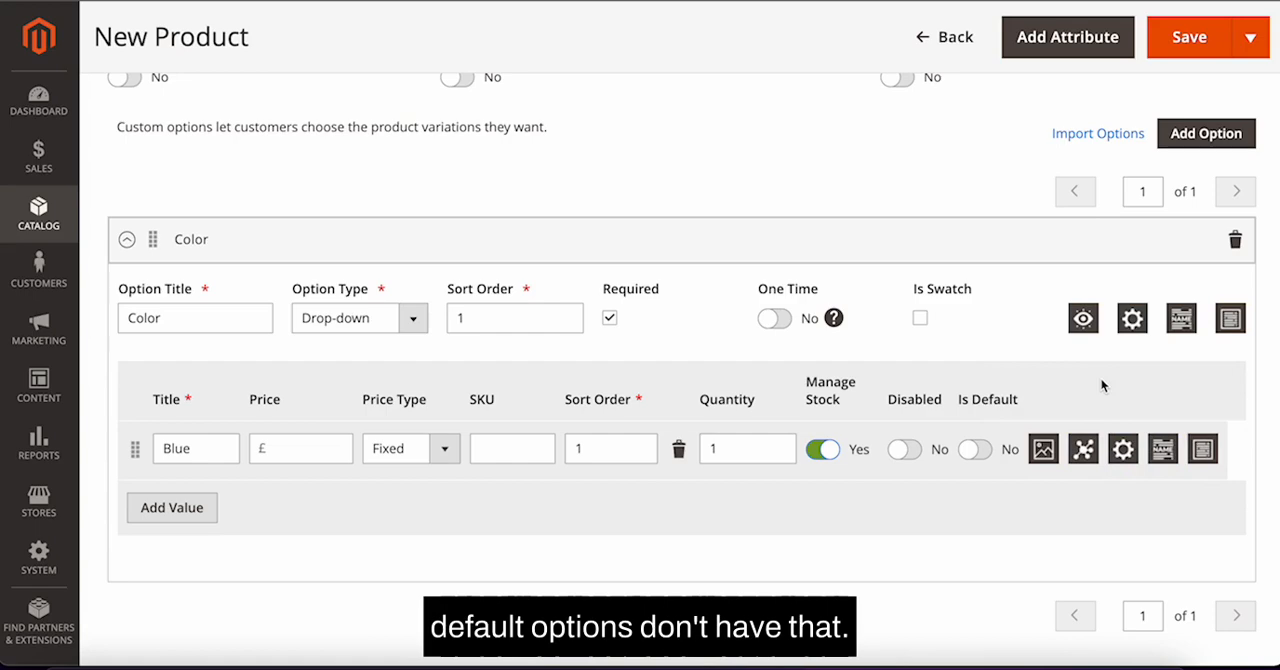
Step: Add a second custom option below the Color option
scroll(1100, 385, up, 10)
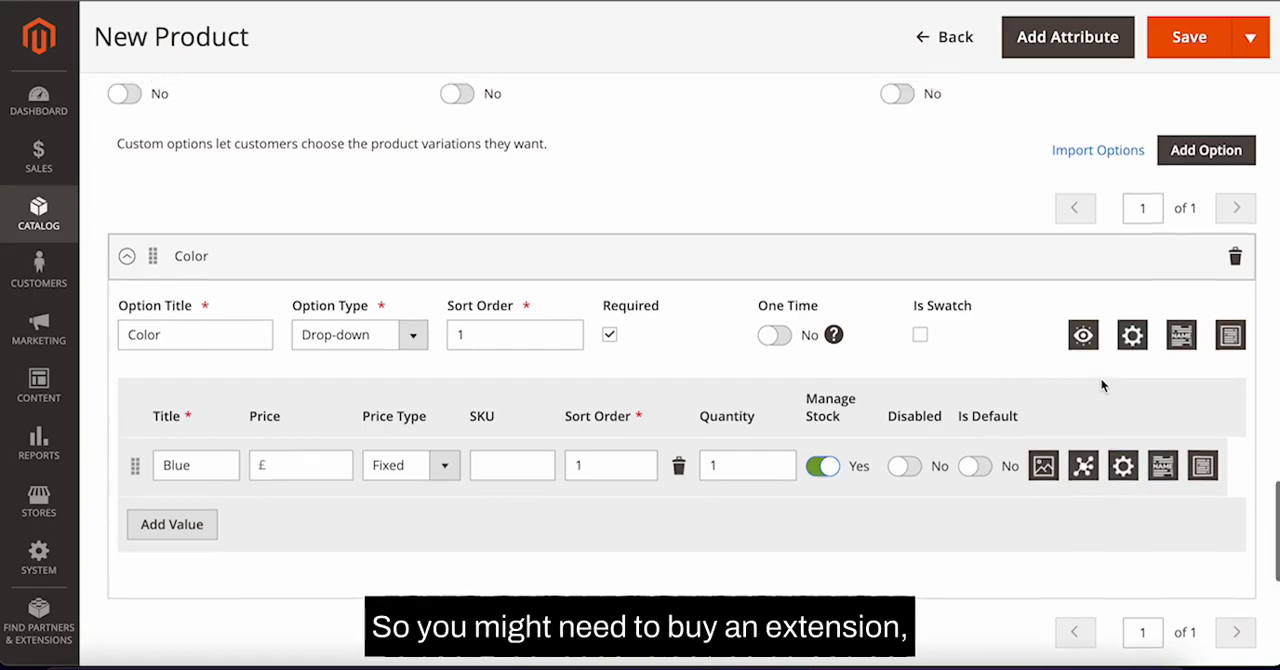
scroll(1100, 383, down, 3)
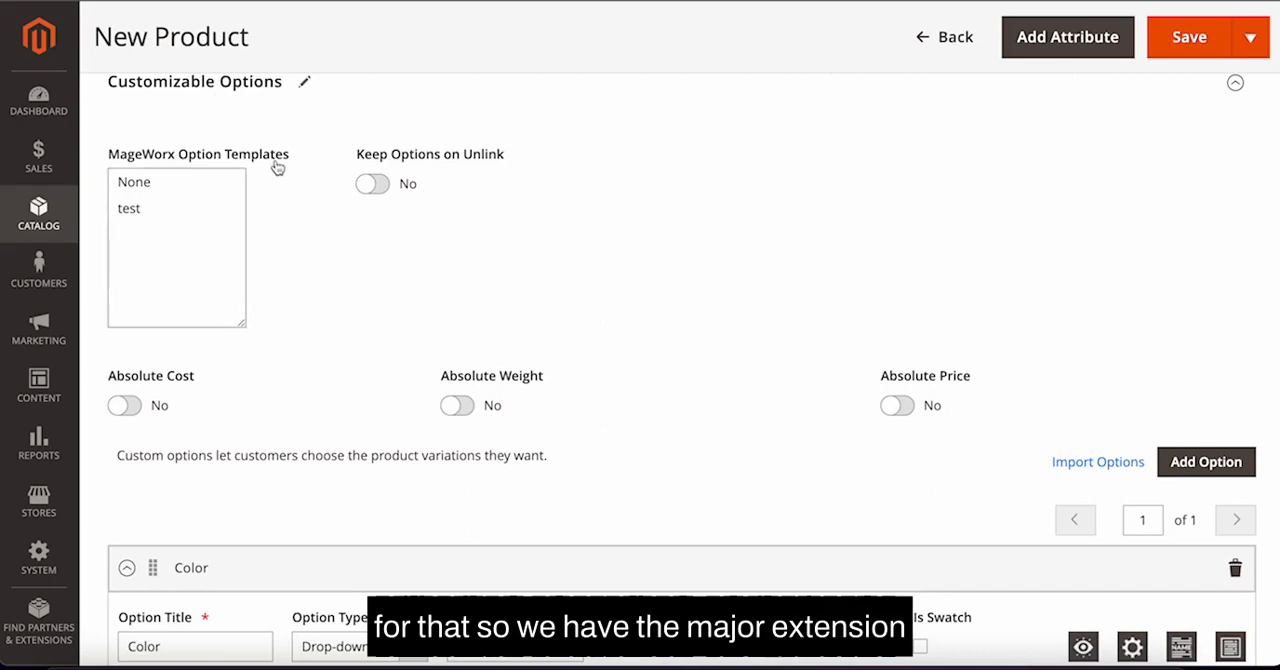
scroll(366, 350, down, 5)
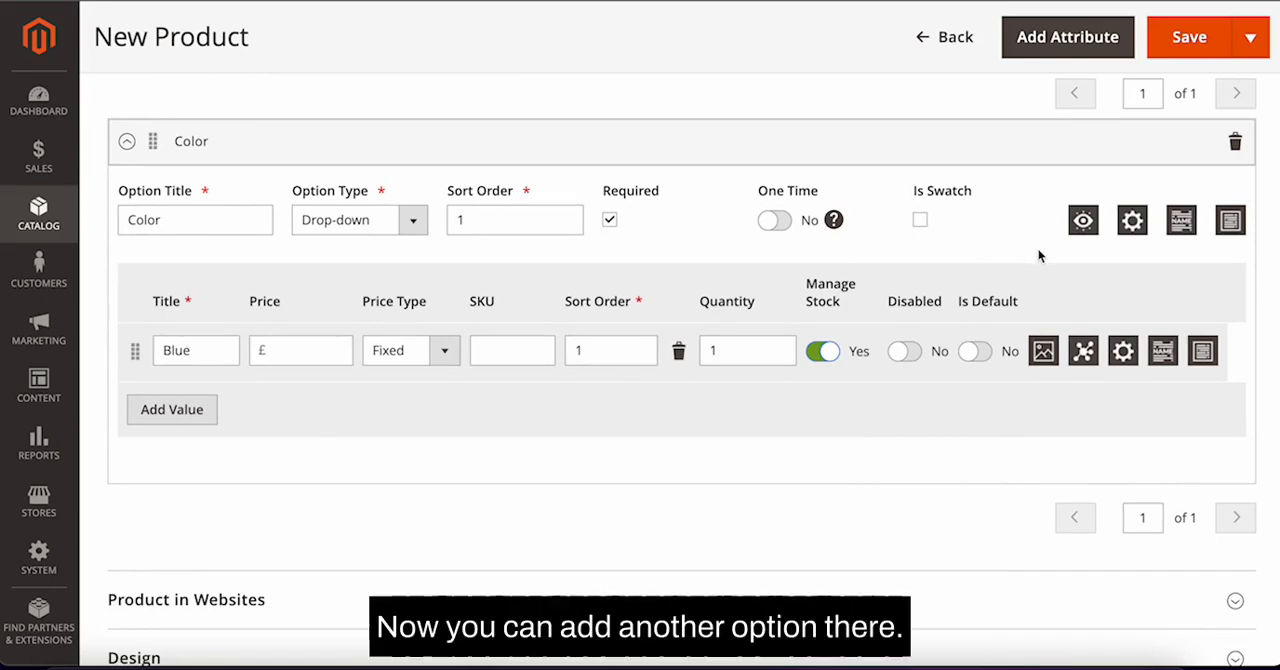
scroll(1037, 256, up, 1)
click(1206, 150)
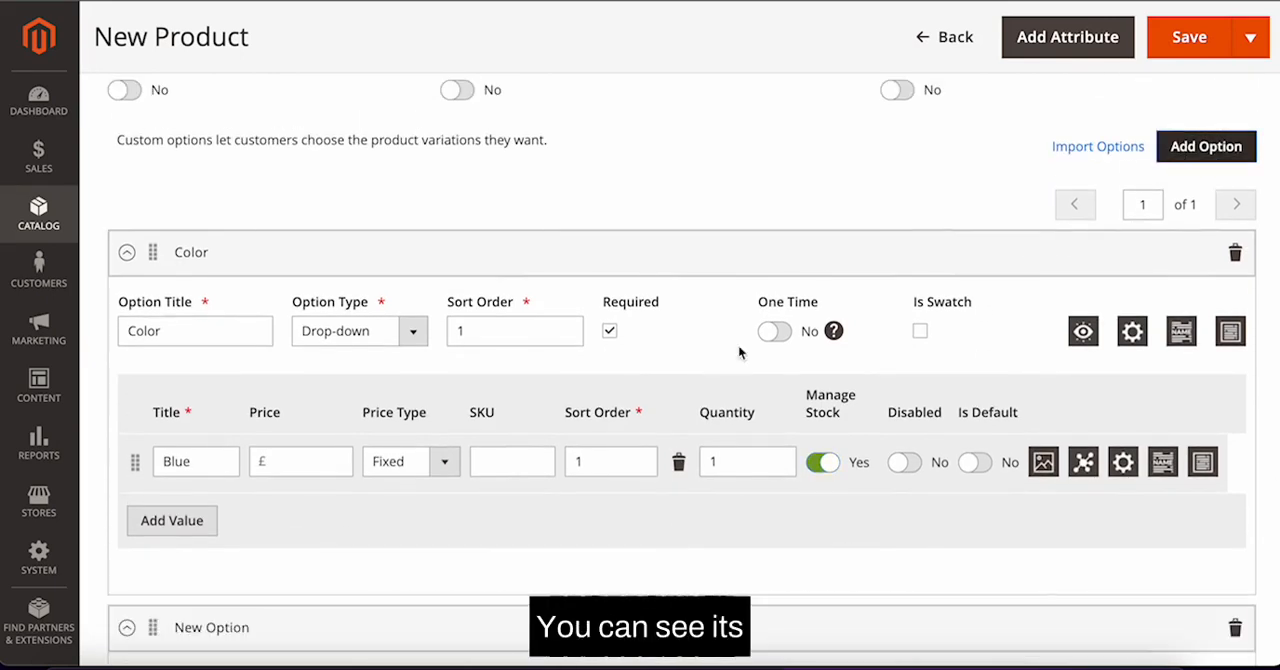
Step: Title the second option Size and set its option type to Drop-down
scroll(383, 545, down, 3)
click(228, 426)
text(Sz)
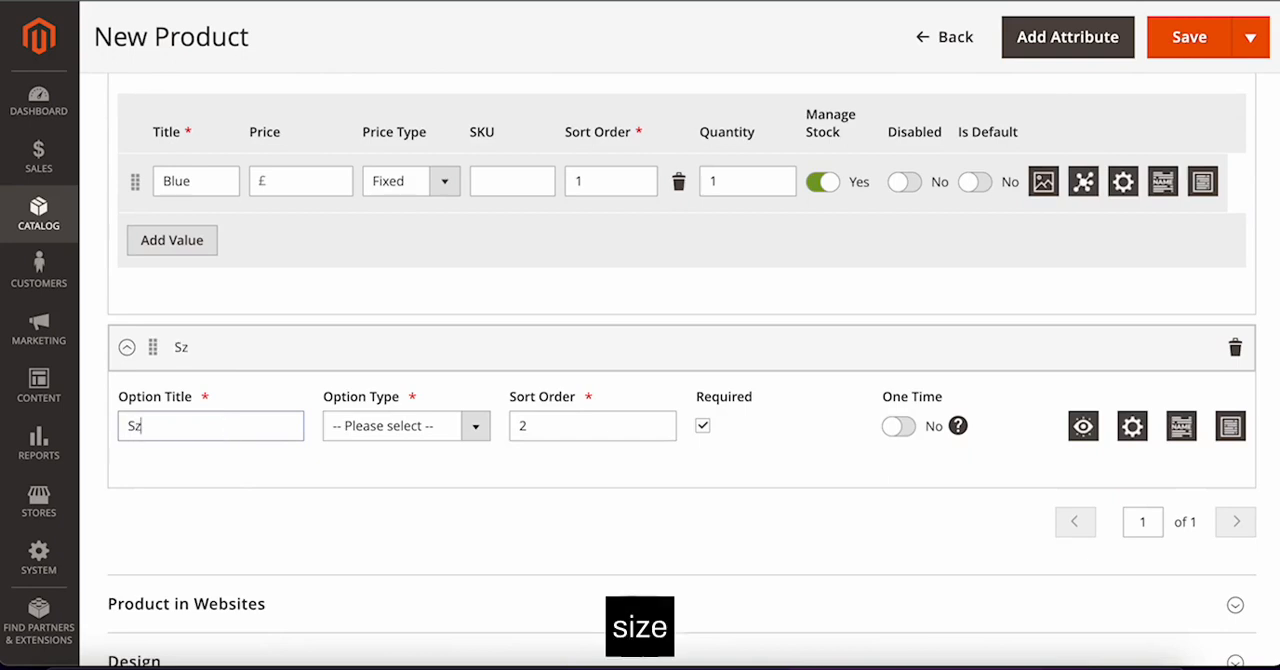
key(BackSpace)
text(ize)
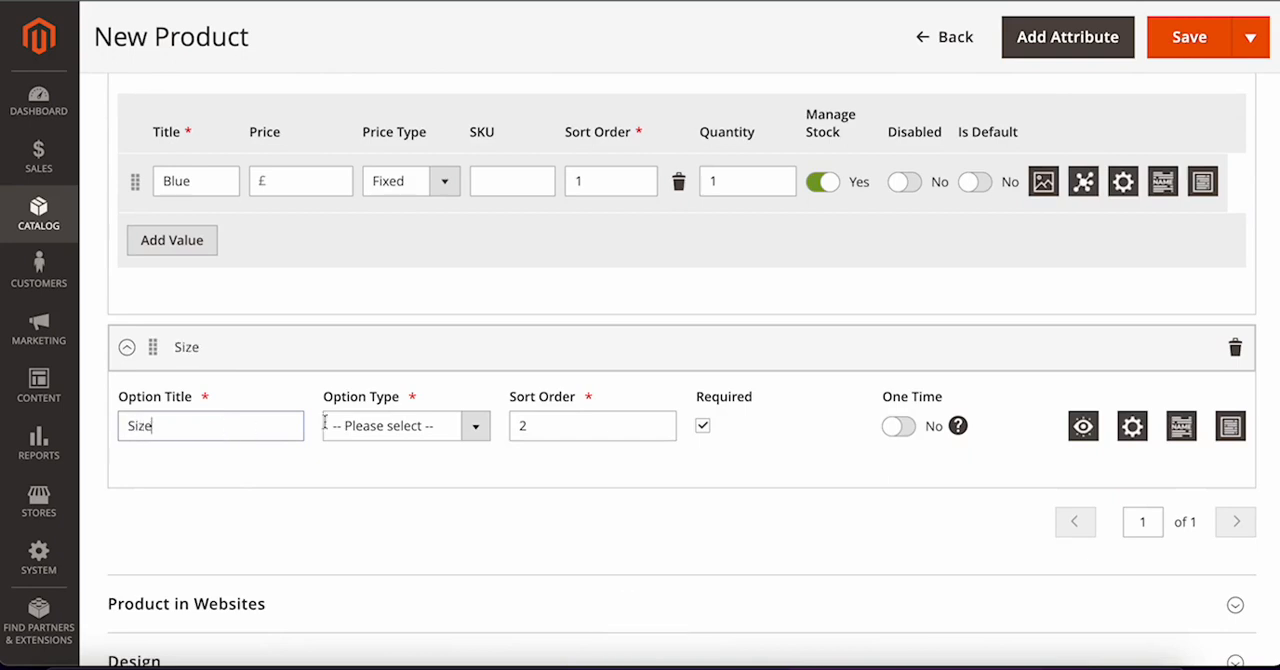
click(432, 425)
scroll(434, 550, down, 2)
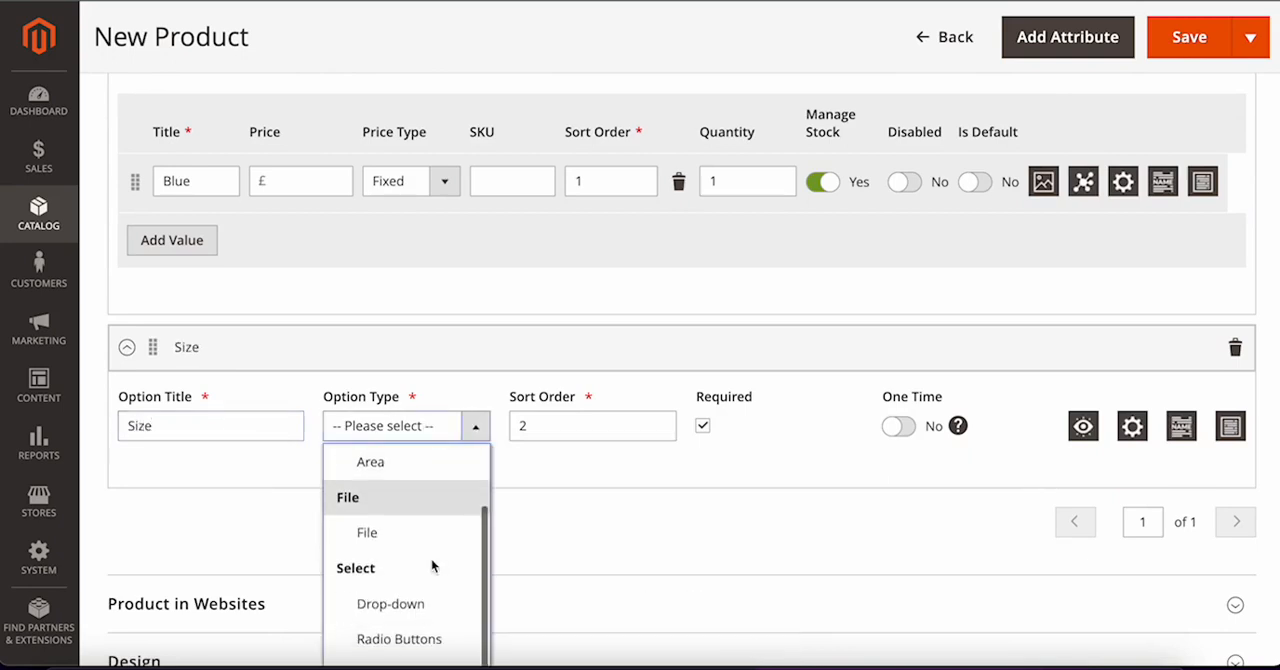
click(414, 604)
scroll(551, 430, down, 1)
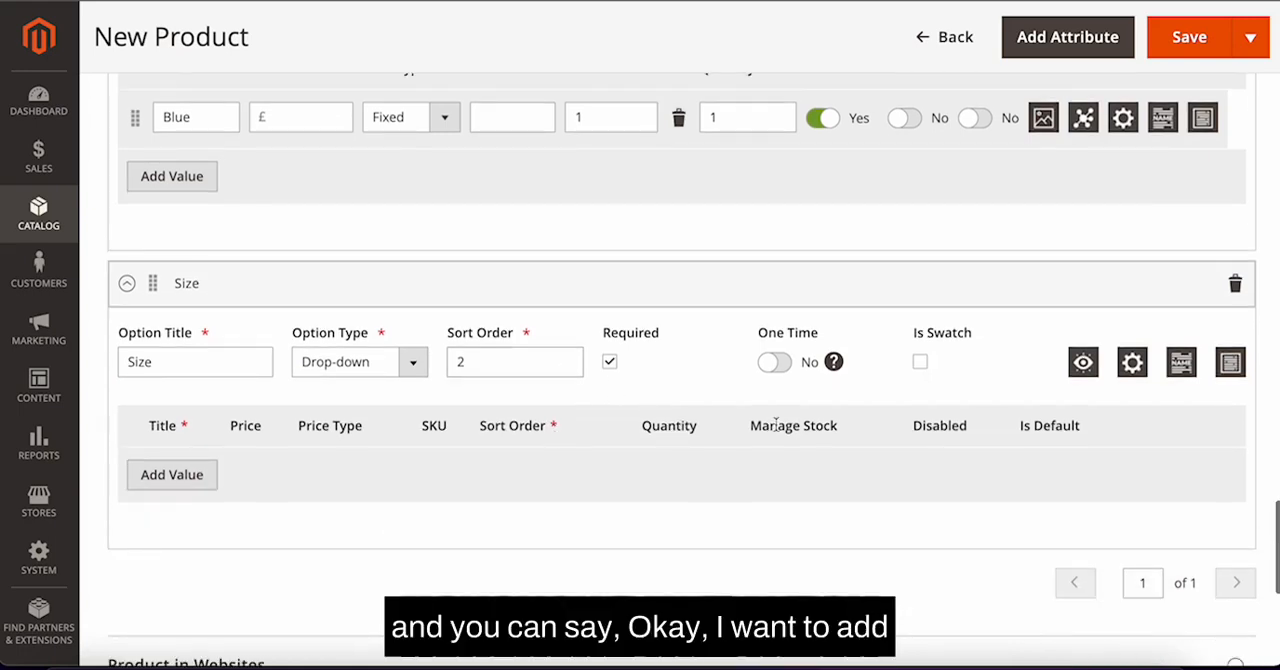
Step: Add a value Large with a price of 2 to the Size option
click(172, 476)
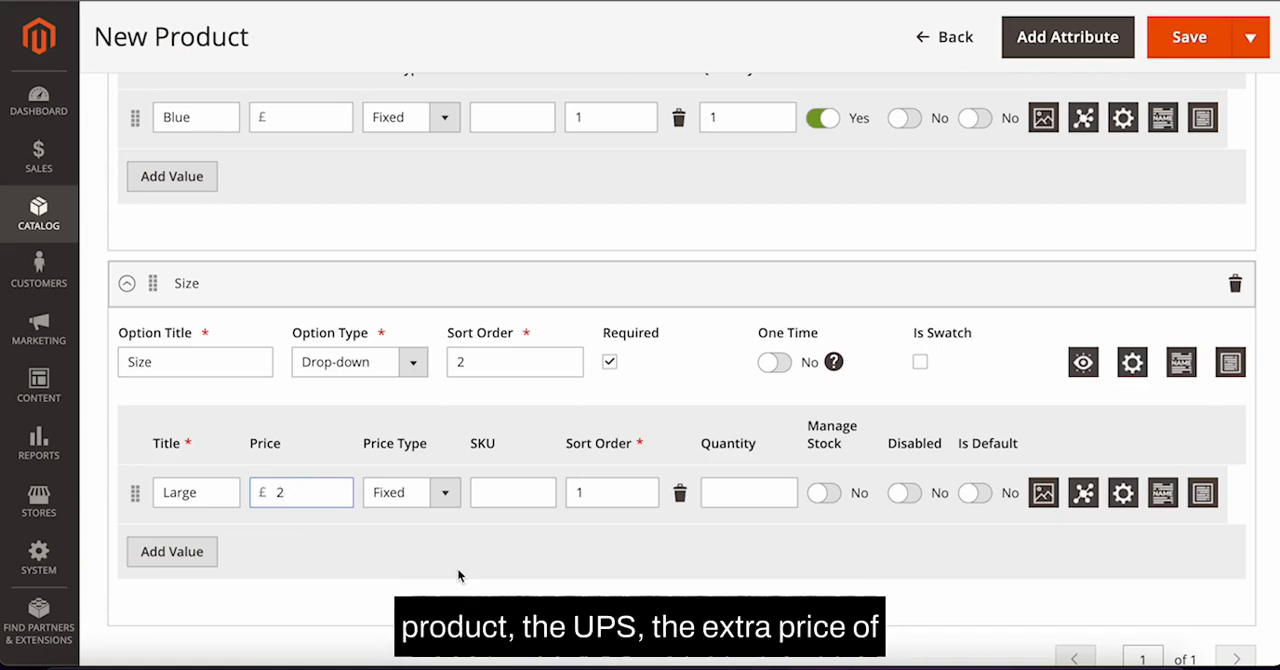
scroll(457, 575, down, 3)
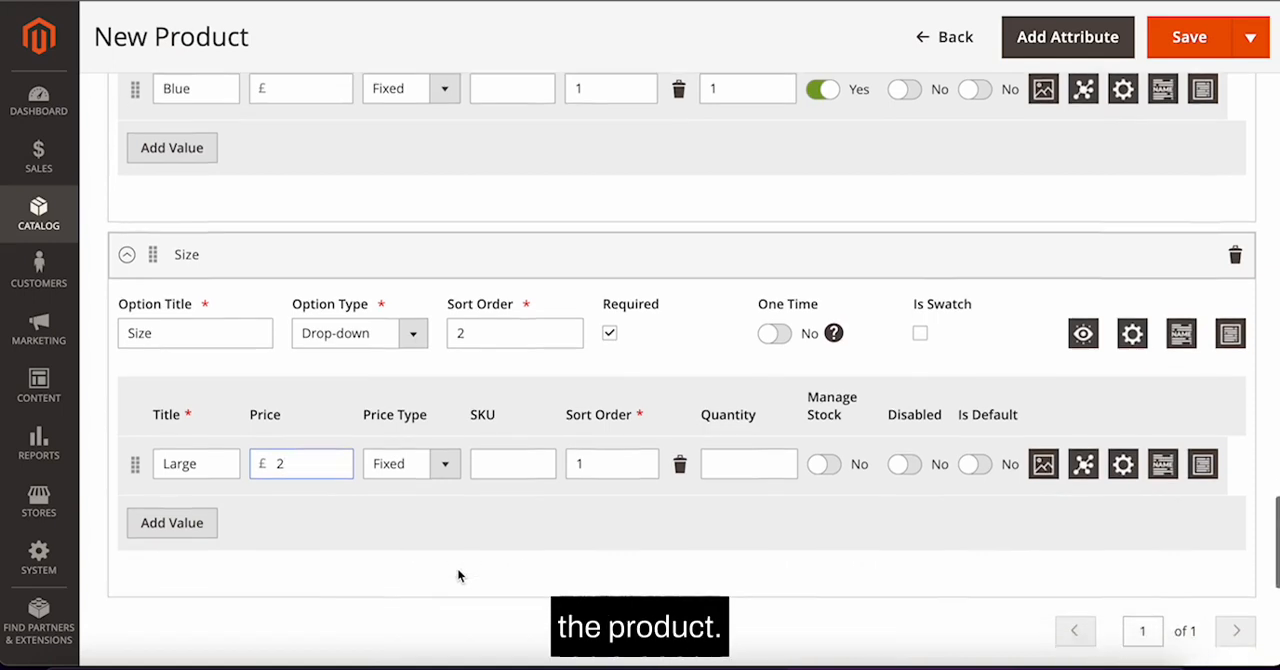
scroll(459, 576, down, 4)
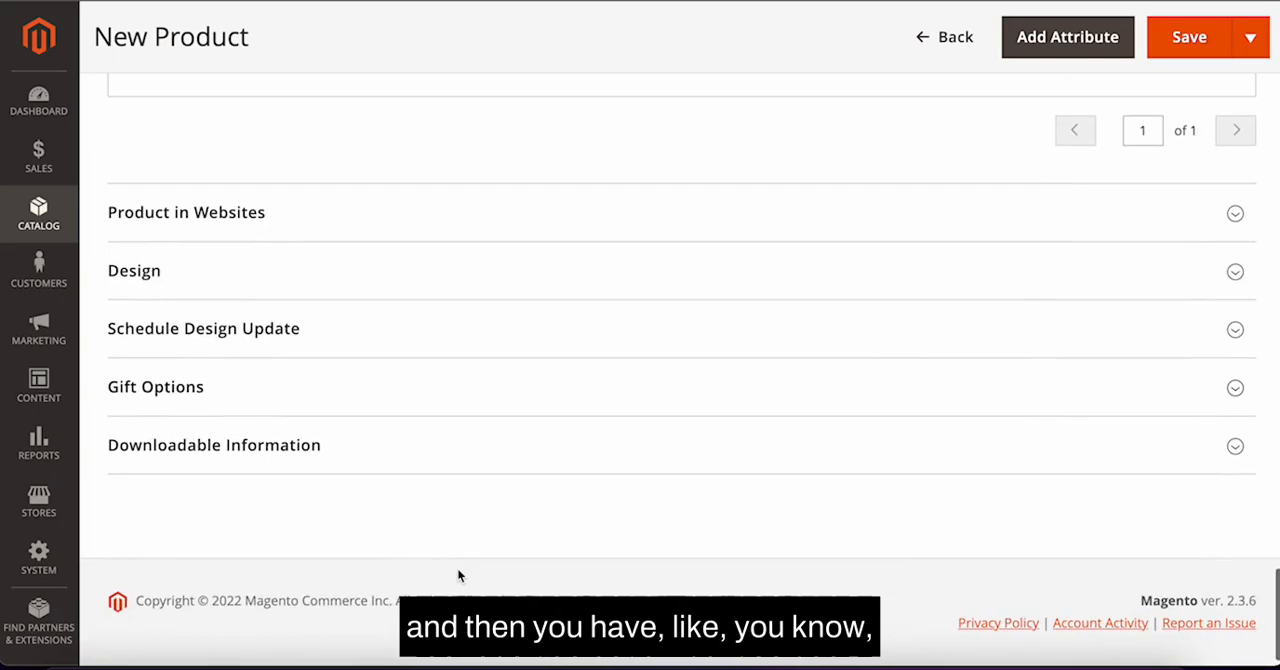
Step: Scroll back to the top of the form to review the product's general fields
scroll(458, 574, up, 10)
scroll(457, 575, up, 15)
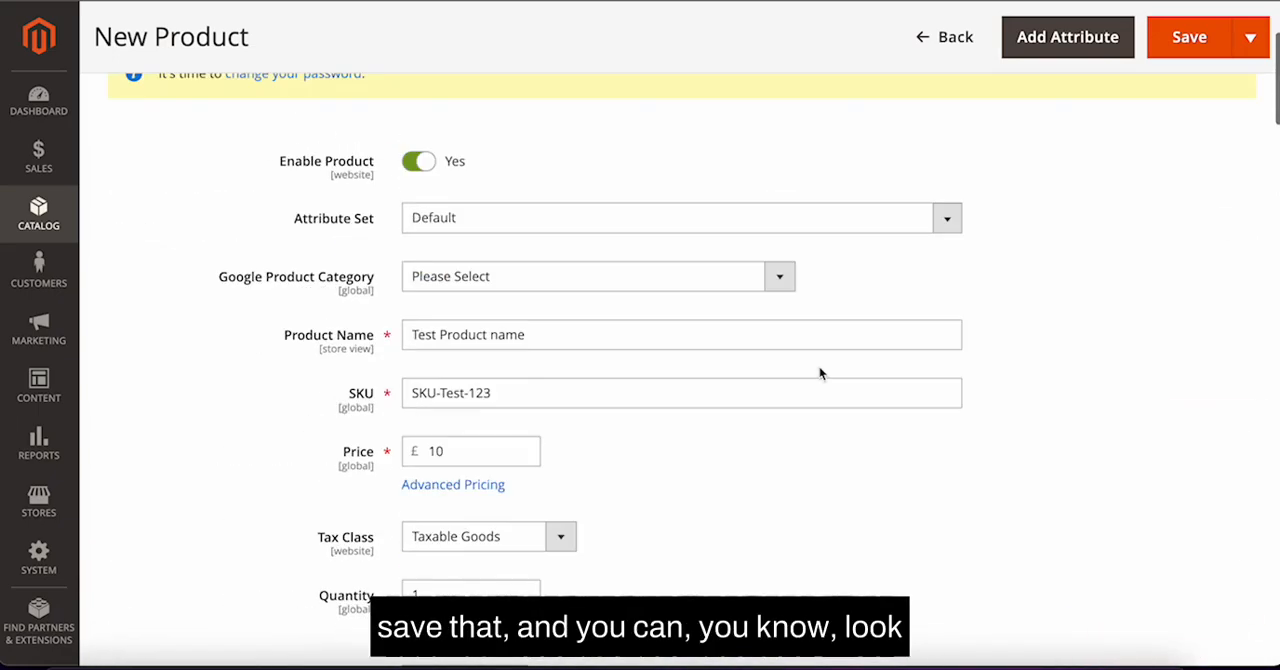
scroll(819, 373, up, 3)
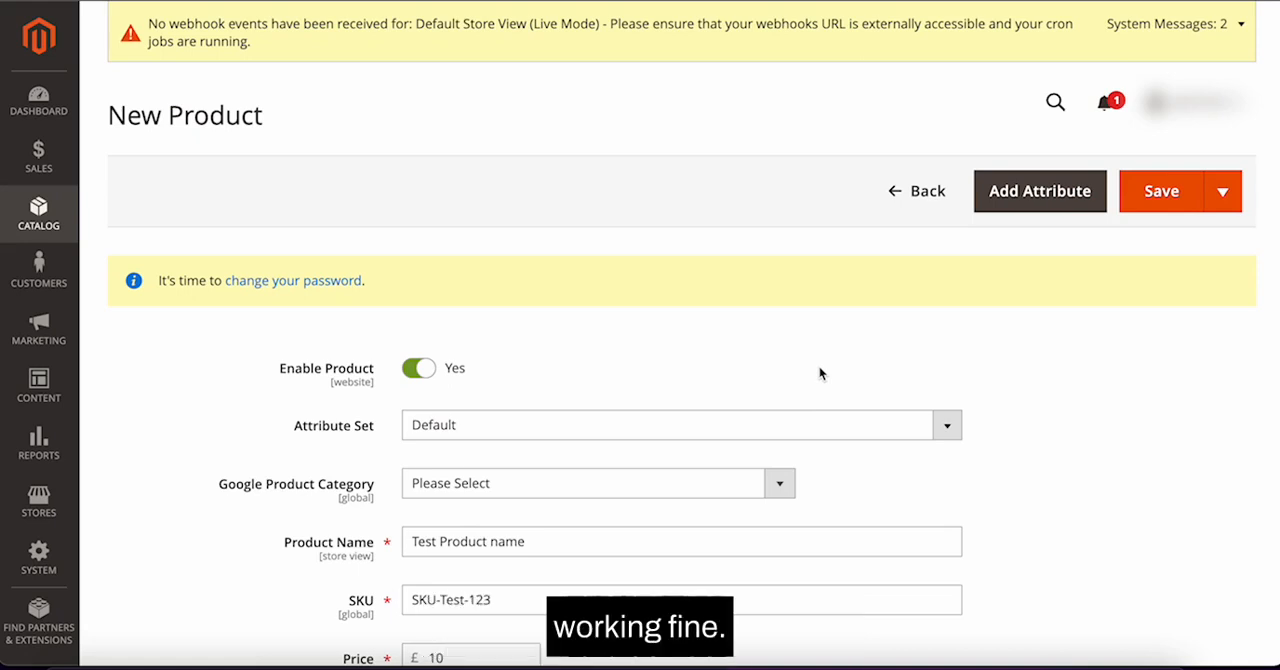
scroll(876, 297, down, 5)
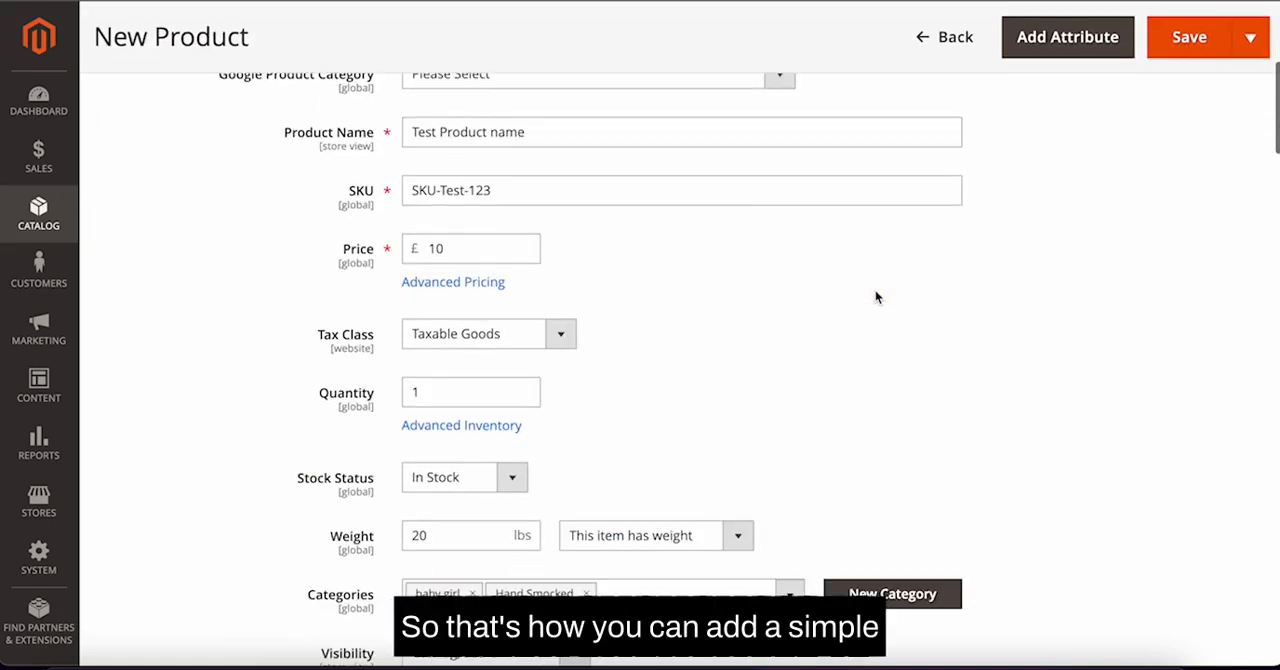